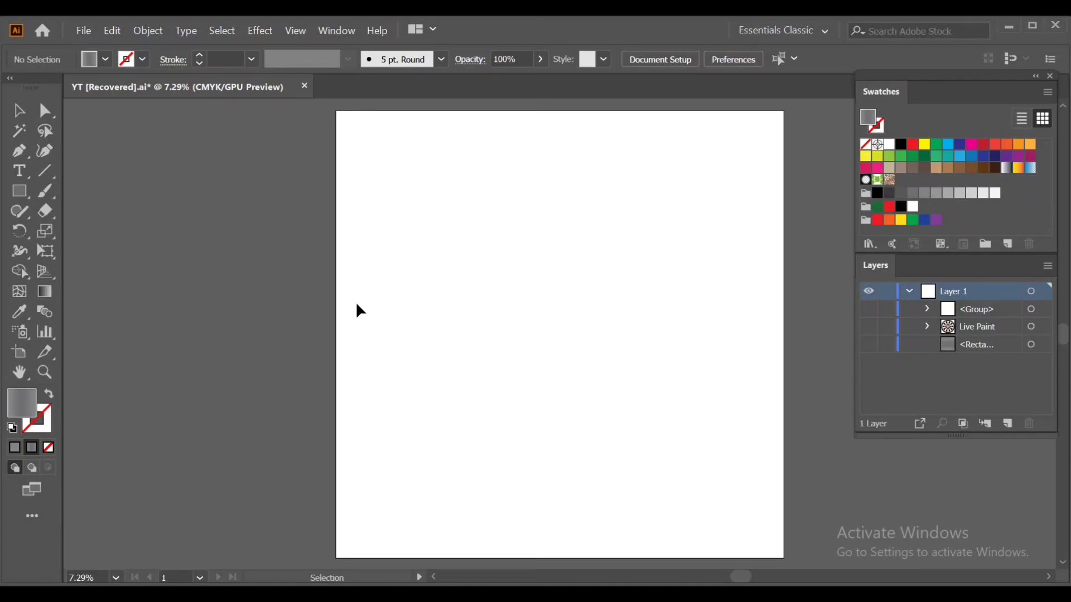
Step: Create a polar grid with 6 concentric and 20 radial dividers, and enlarge it proportionally to nearly fill the artboard's width
{"action": "left_click", "coordinate": [44, 171]}
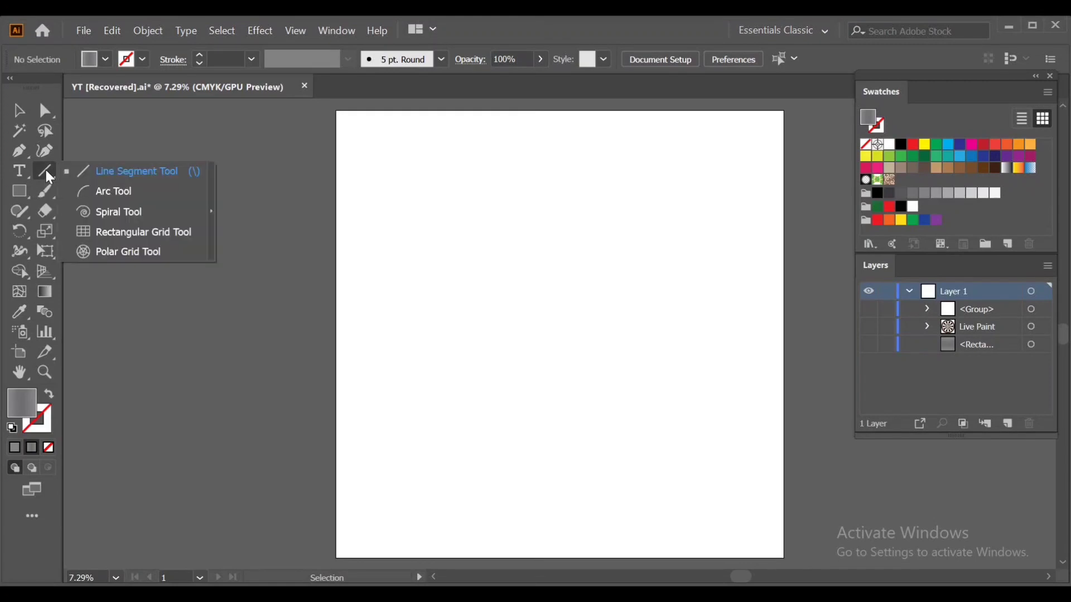
{"action": "left_click", "coordinate": [156, 253]}
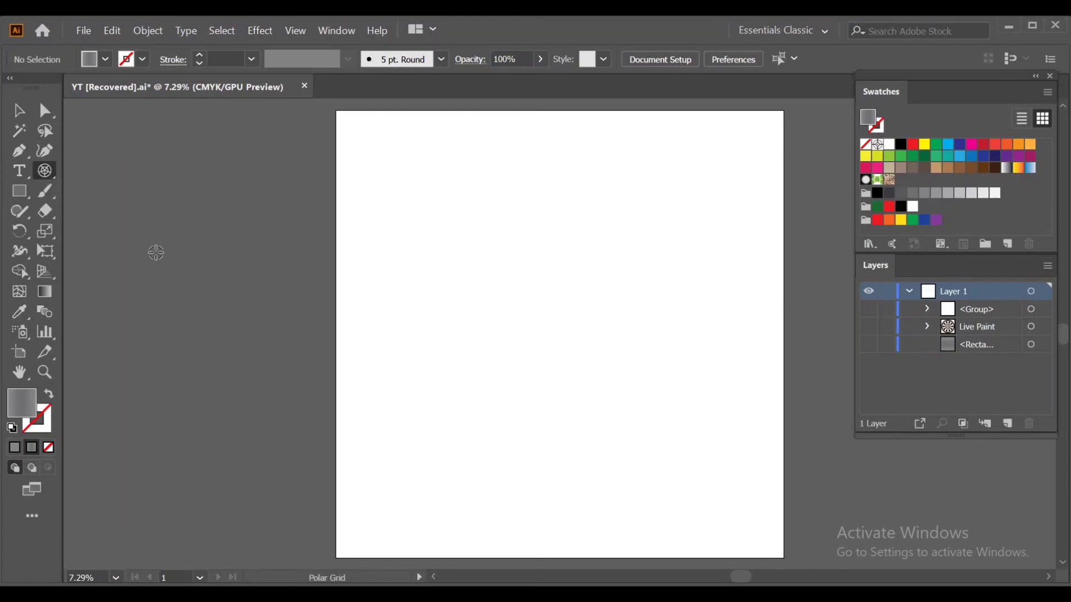
{"action": "left_click", "coordinate": [550, 312]}
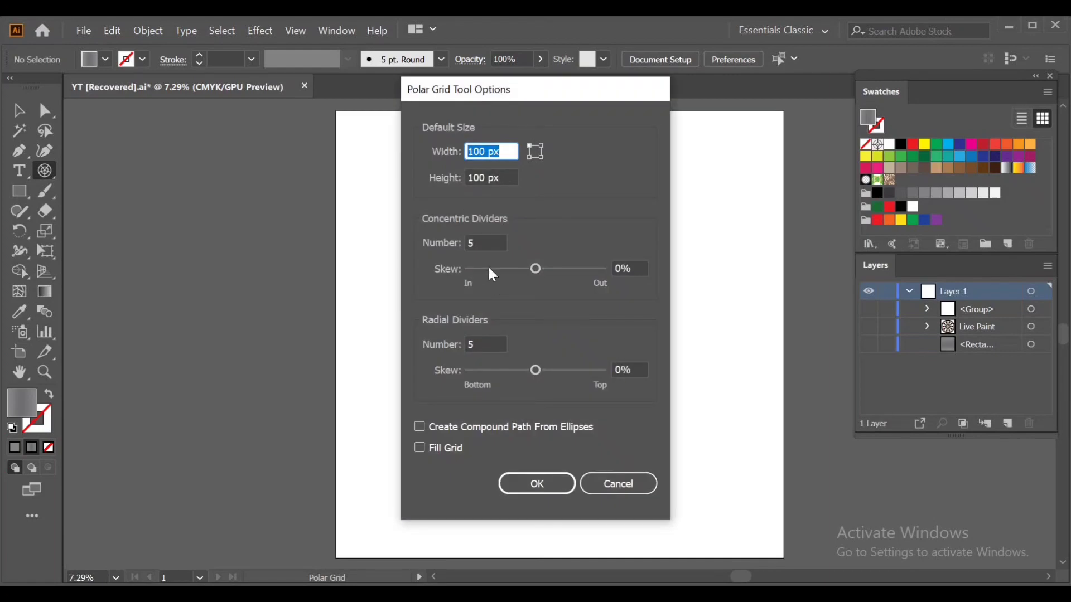
{"action": "left_click", "coordinate": [477, 243]}
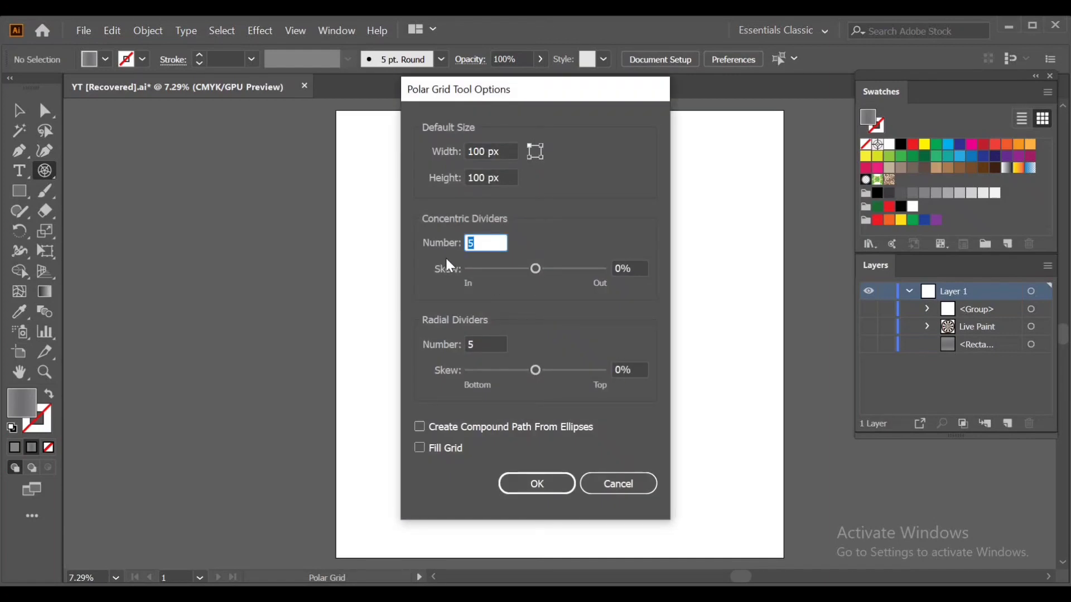
{"action": "left_click", "coordinate": [486, 340]}
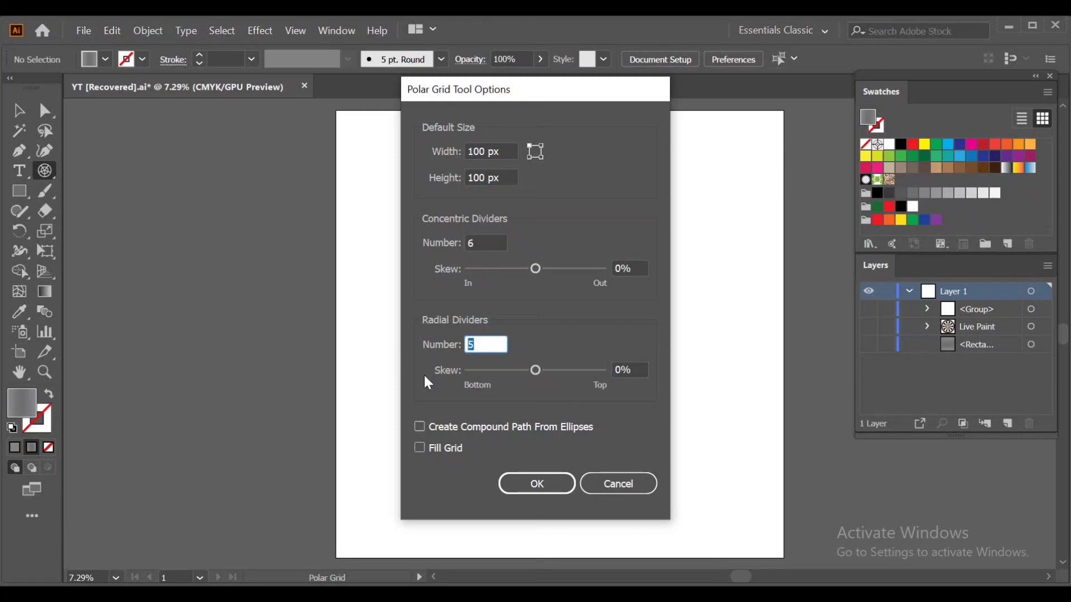
{"action": "type", "text": "20"}
{"action": "left_click", "coordinate": [560, 491]}
{"action": "left_click", "coordinate": [19, 111]}
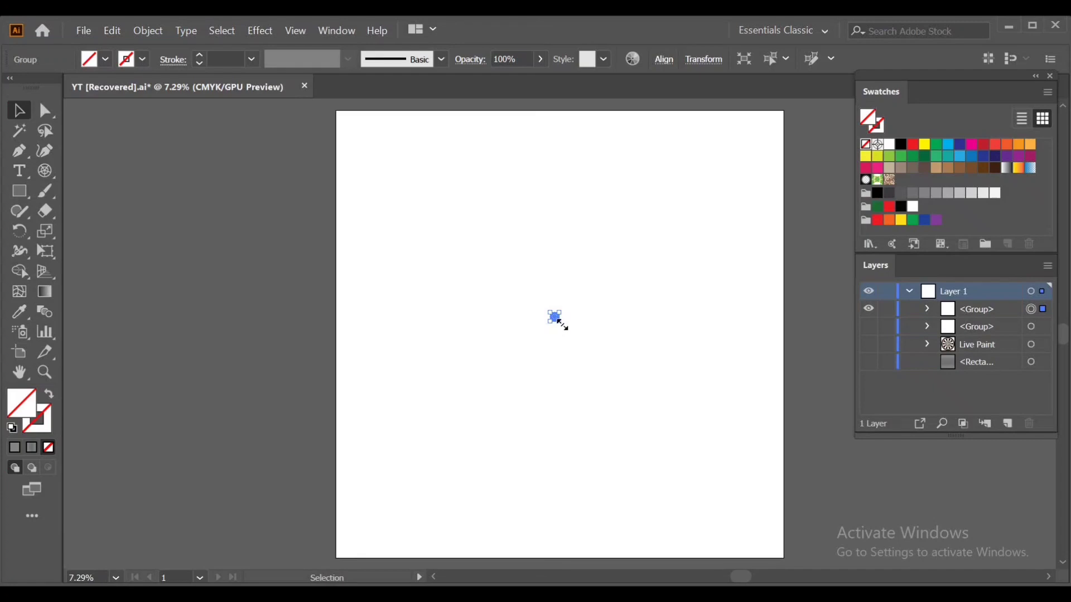
{"action": "mouse_move", "coordinate": [562, 323]}
{"action": "left_mouse_down"}
{"action": "mouse_move", "coordinate": [768, 467]}
{"action": "mouse_move", "coordinate": [798, 502]}
{"action": "mouse_move", "coordinate": [743, 506]}
{"action": "left_mouse_up"}
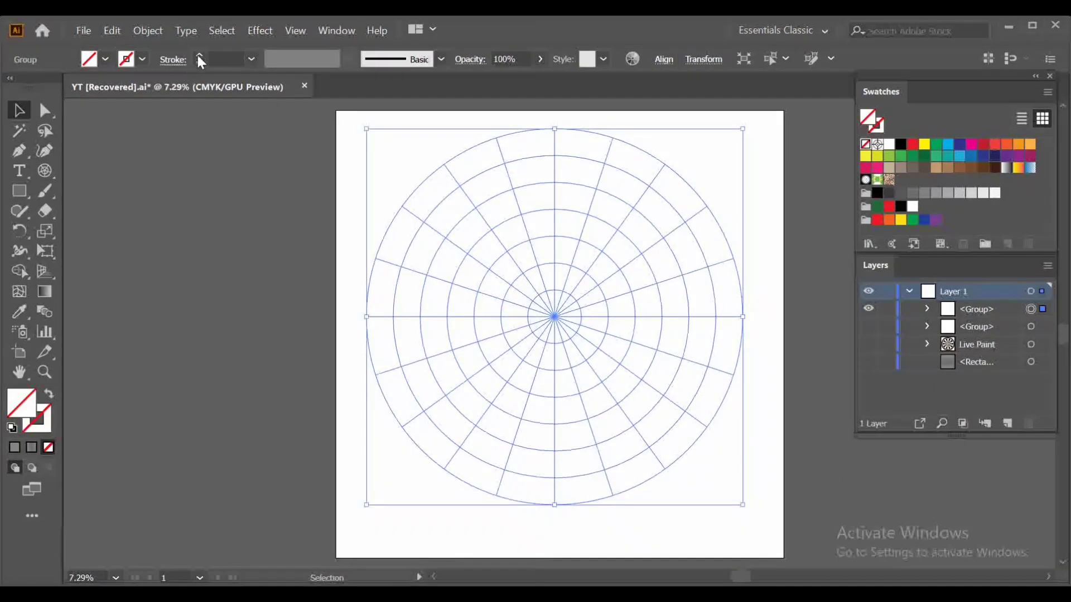
Step: Give the whole polar grid a 6 pt black stroke
{"action": "left_click", "coordinate": [252, 59]}
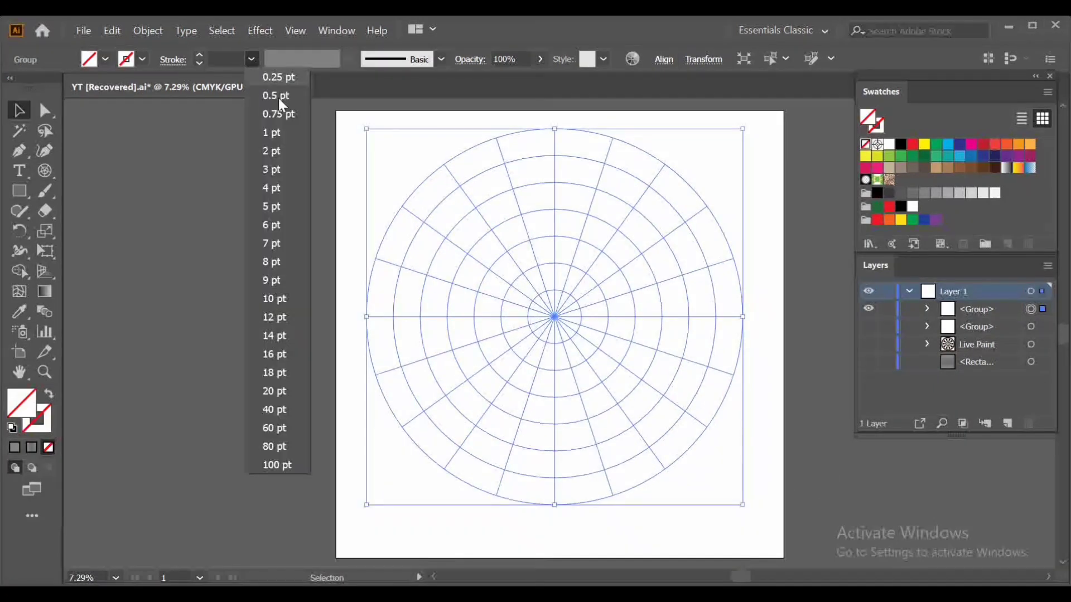
{"action": "left_click", "coordinate": [285, 188]}
{"action": "left_click", "coordinate": [266, 263]}
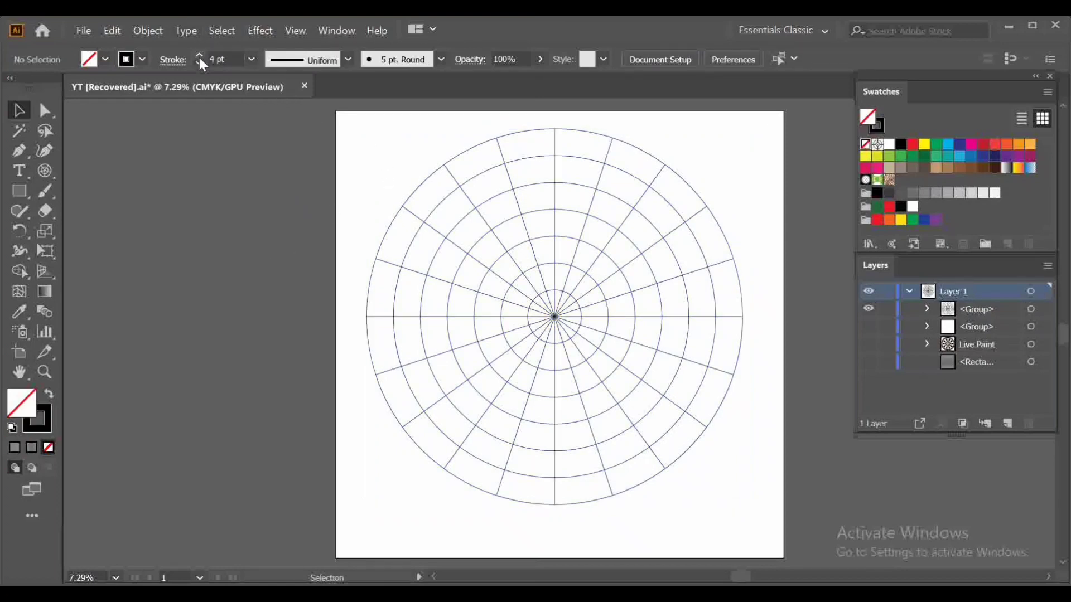
{"action": "left_click_drag", "start_coordinate": [388, 178], "coordinate": [729, 430]}
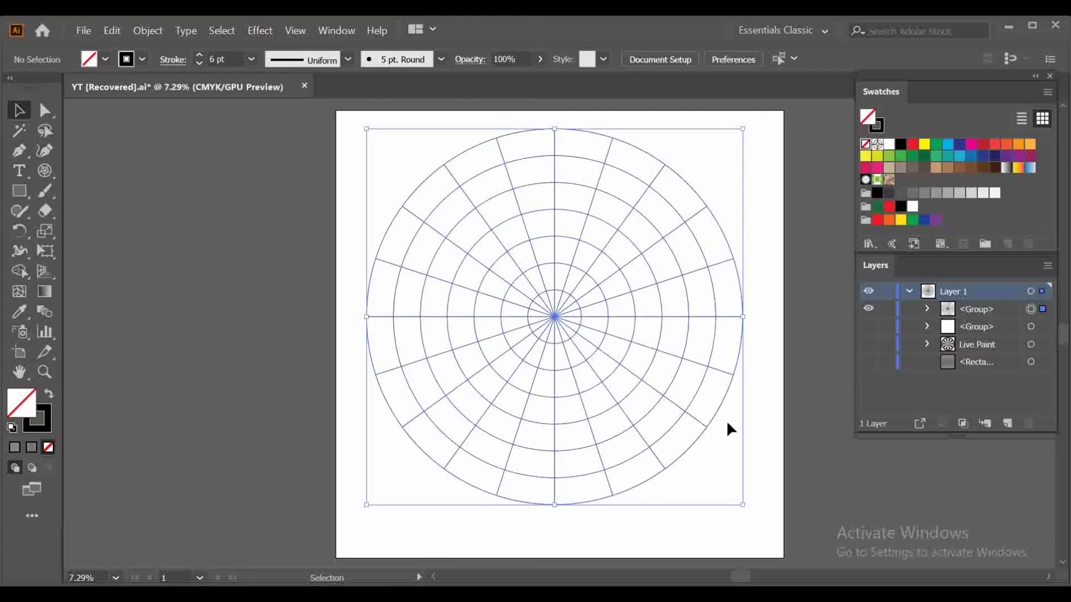
{"action": "left_click", "coordinate": [199, 55]}
{"action": "left_click", "coordinate": [199, 55]}
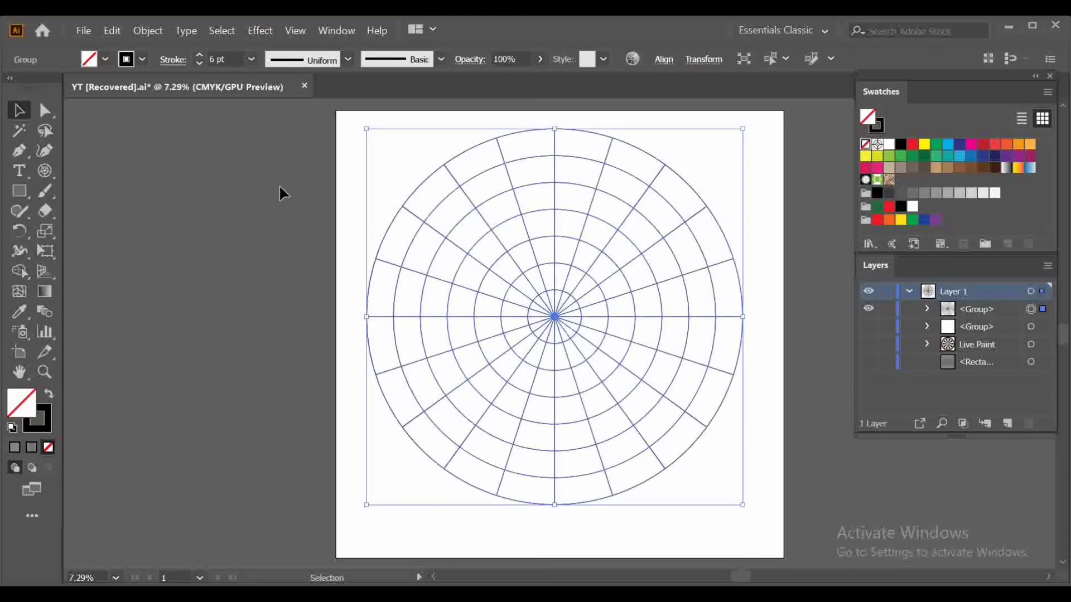
{"action": "left_click", "coordinate": [301, 212]}
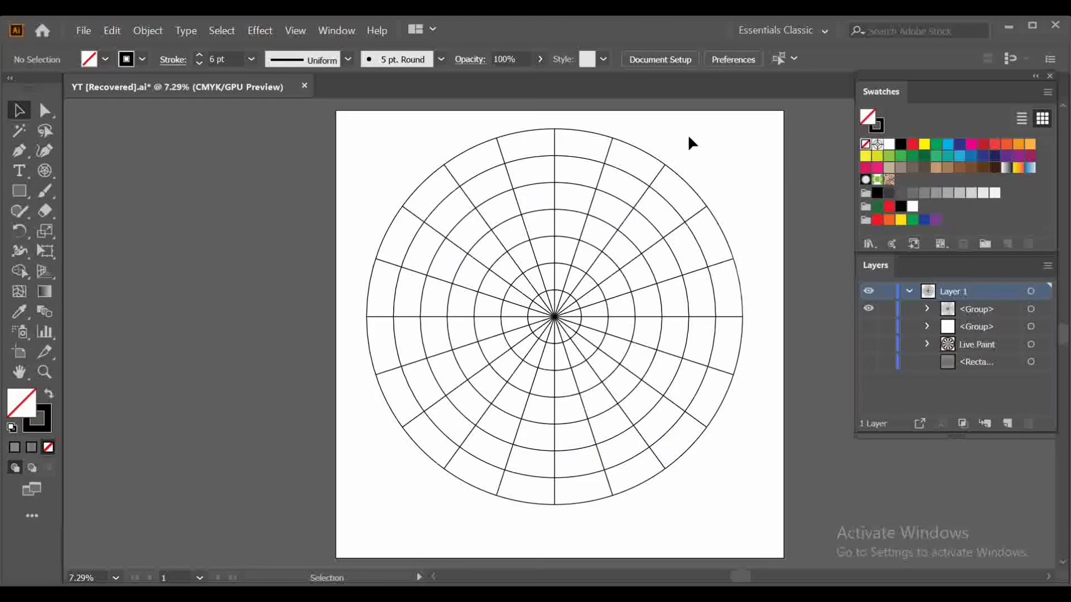
Step: Centre the polar grid horizontally and vertically on the artboard
{"action": "left_click_drag", "start_coordinate": [688, 137], "coordinate": [574, 85]}
{"action": "left_click", "coordinate": [661, 59]}
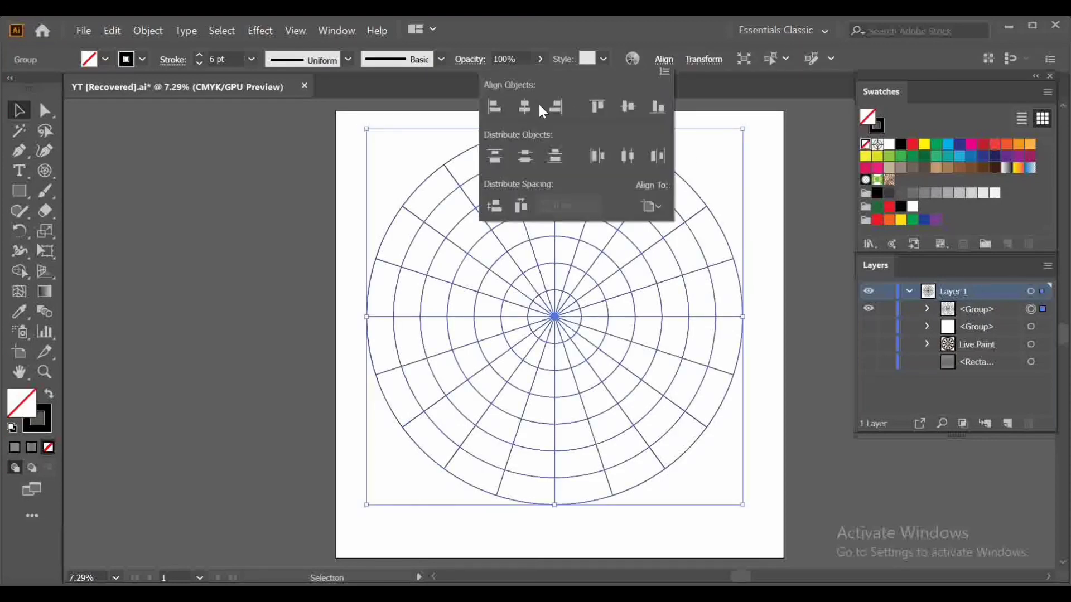
{"action": "left_click", "coordinate": [524, 106]}
{"action": "left_click", "coordinate": [628, 108]}
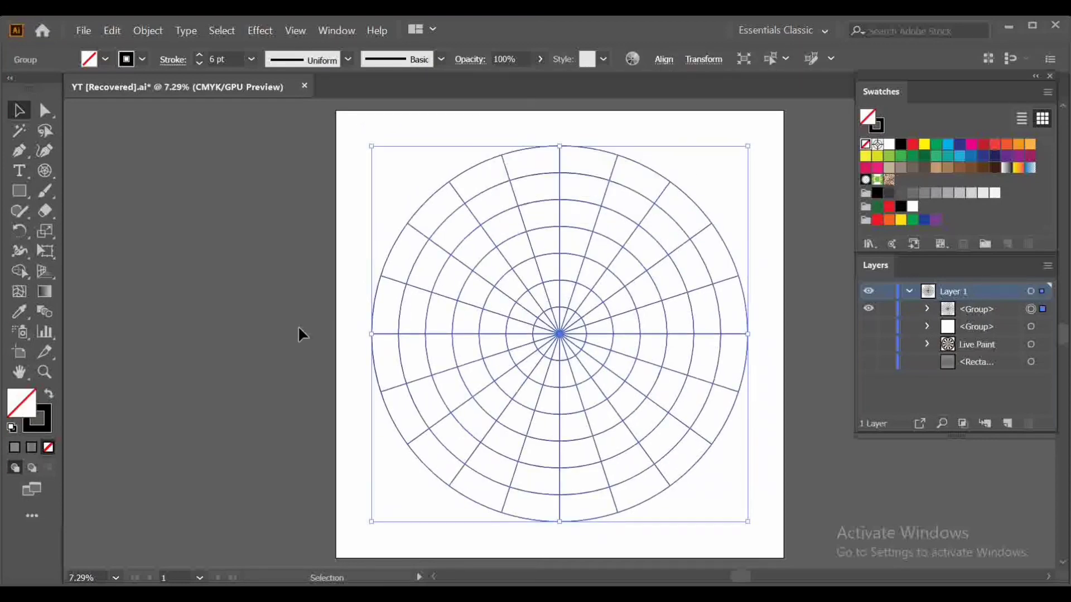
{"action": "left_click", "coordinate": [786, 344]}
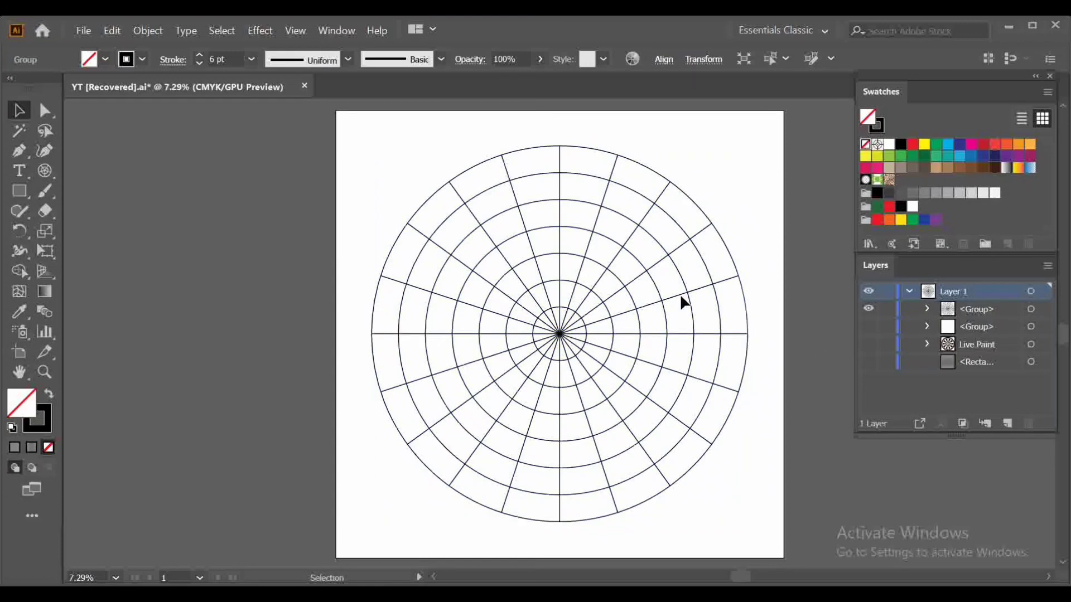
Step: Ungroup the polar grid and the group of concentric circles so each circle is a separate path
{"action": "left_click", "coordinate": [671, 183]}
{"action": "right_click", "coordinate": [674, 185]}
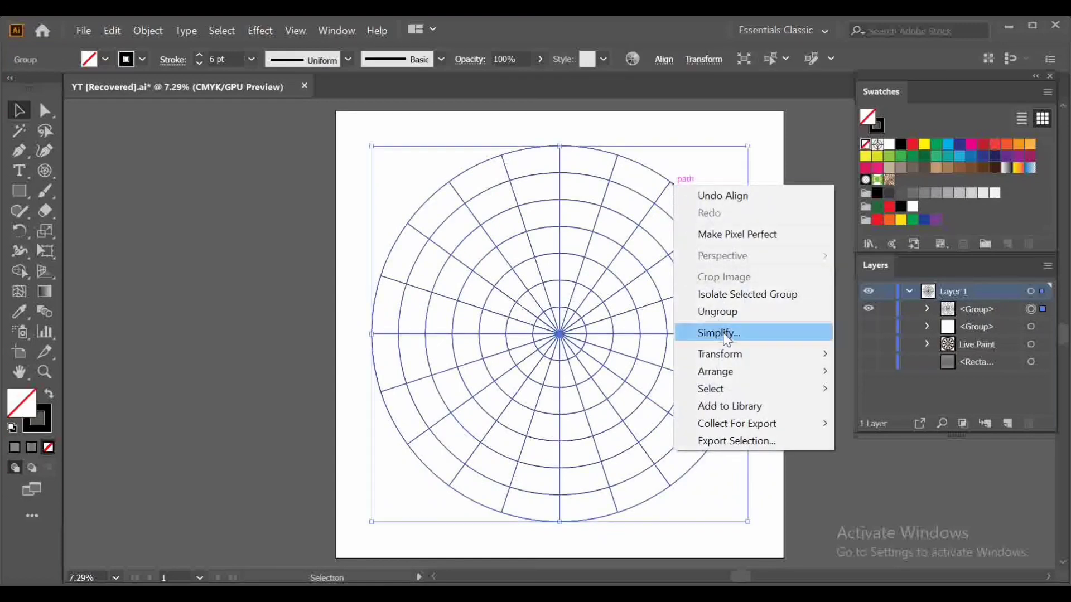
{"action": "left_click", "coordinate": [730, 308]}
{"action": "left_click", "coordinate": [765, 311]}
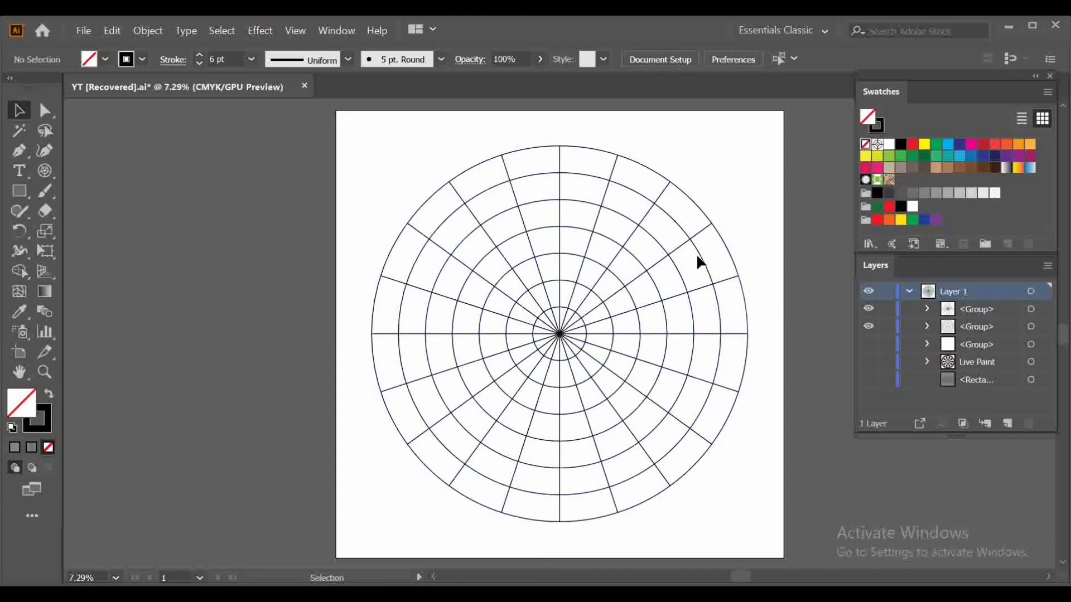
{"action": "right_click", "coordinate": [699, 256]}
{"action": "left_click", "coordinate": [768, 383]}
{"action": "left_click", "coordinate": [777, 411]}
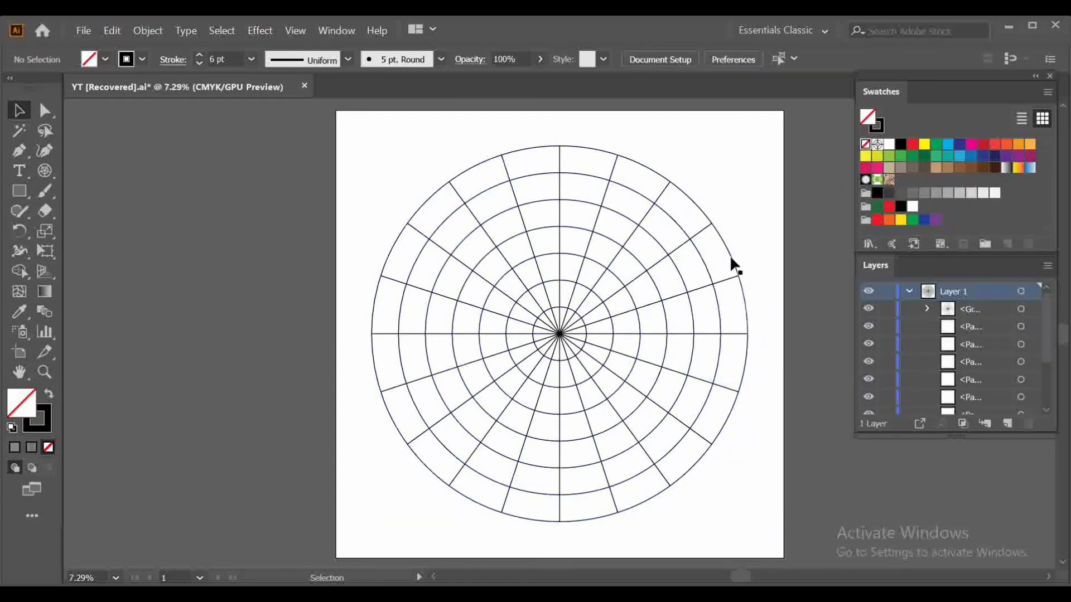
{"action": "left_click_drag", "start_coordinate": [726, 249], "coordinate": [470, 279]}
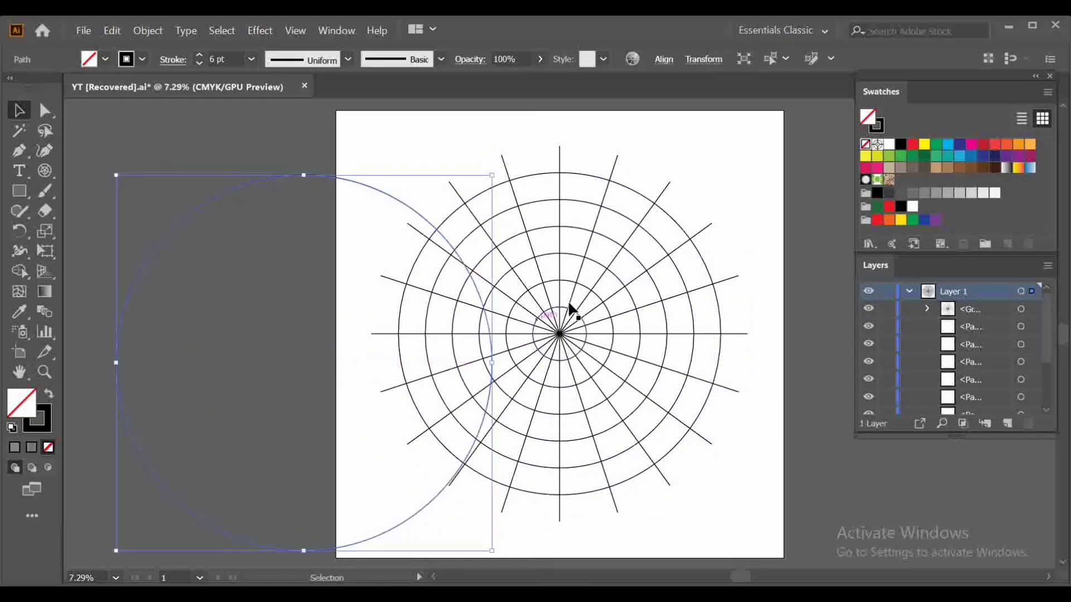
{"action": "key", "text": "ctrl+z"}
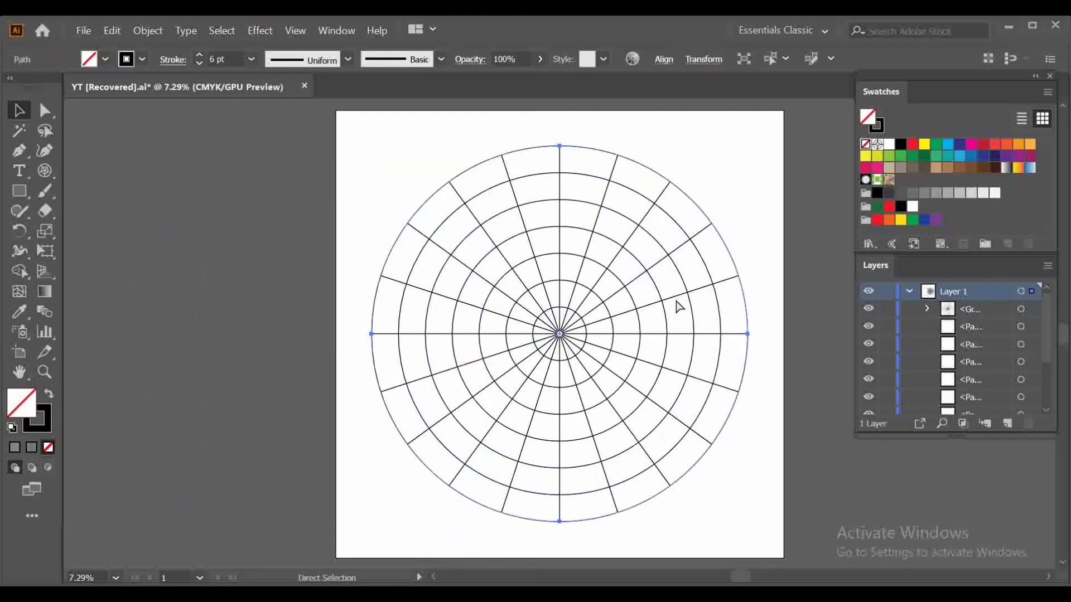
{"action": "left_click", "coordinate": [788, 467]}
Step: Enlarge the second-largest circle about its centre to nearly the artboard's width, and the third-largest to just inside the ring at the spokes' ends
{"action": "left_click", "coordinate": [460, 207]}
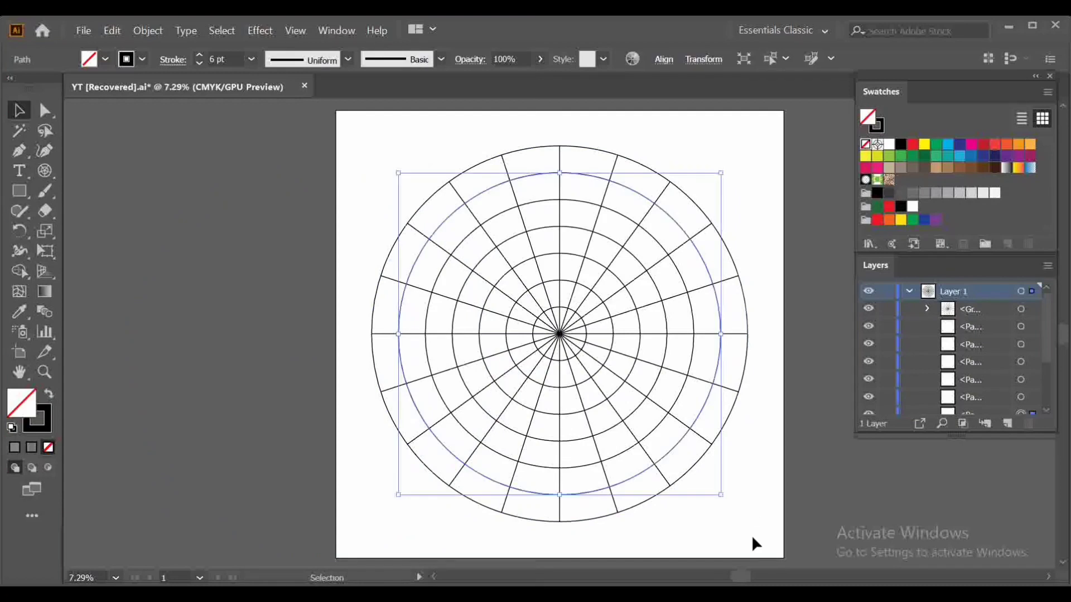
{"action": "left_click_drag", "start_coordinate": [724, 500], "coordinate": [811, 557]}
{"action": "scroll", "coordinate": [587, 172], "scroll_direction": "down", "scroll_amount": 1}
{"action": "left_click", "coordinate": [587, 172]}
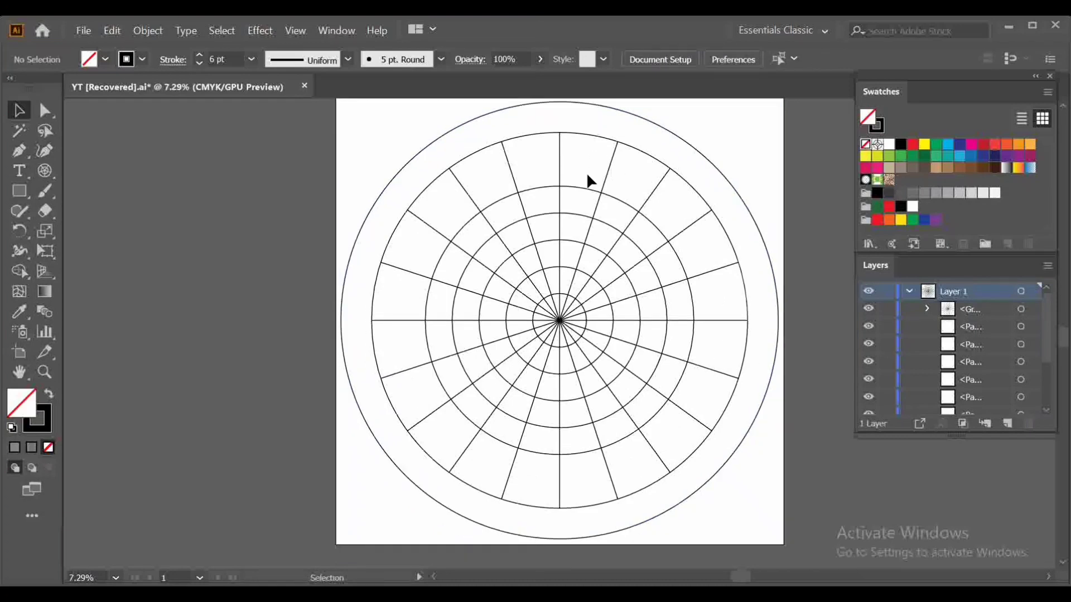
{"action": "left_click", "coordinate": [498, 202]}
{"action": "left_click_drag", "start_coordinate": [695, 456], "coordinate": [733, 489]}
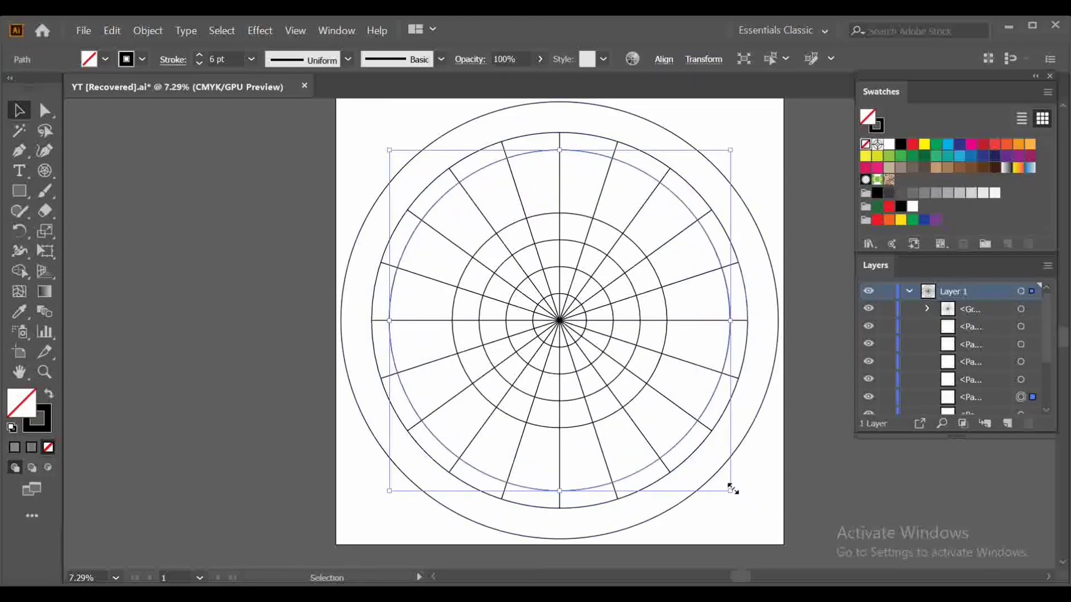
Step: Shrink the largest of the four remaining inner circles about its centre until it sits just inside the next smaller circle
{"action": "left_click", "coordinate": [600, 218], "text": "ctrl"}
{"action": "key", "text": "ctrl+equal"}
{"action": "key", "text": "ctrl+equal"}
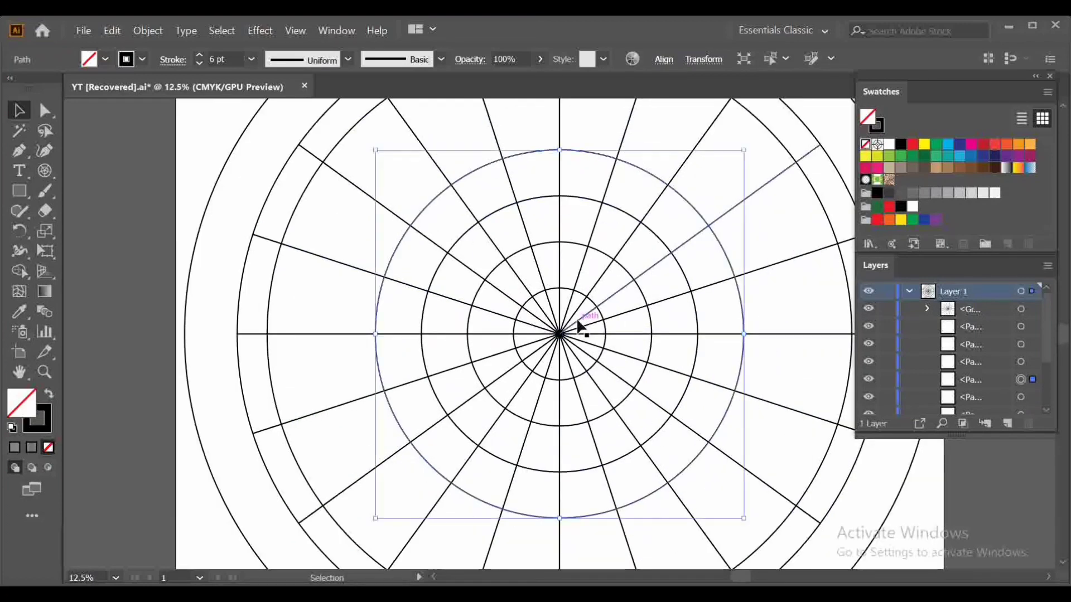
{"action": "left_click_drag", "start_coordinate": [745, 520], "coordinate": [692, 457]}
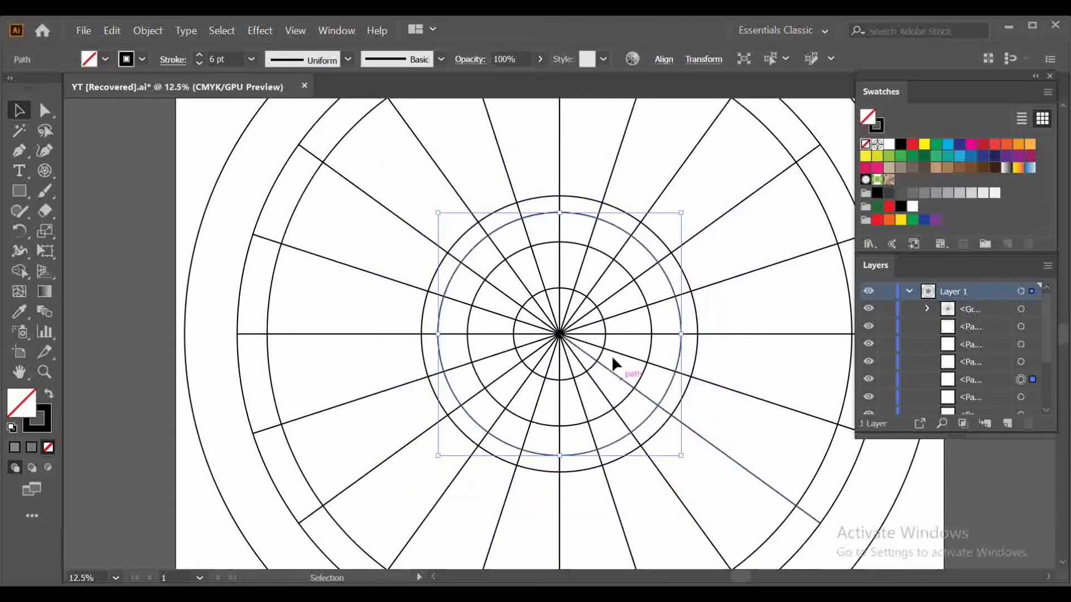
Step: Shrink the circle surrounding the innermost circle about its centre until it is about half the innermost circle's diameter
{"action": "key", "text": "a"}
{"action": "left_click", "coordinate": [608, 252]}
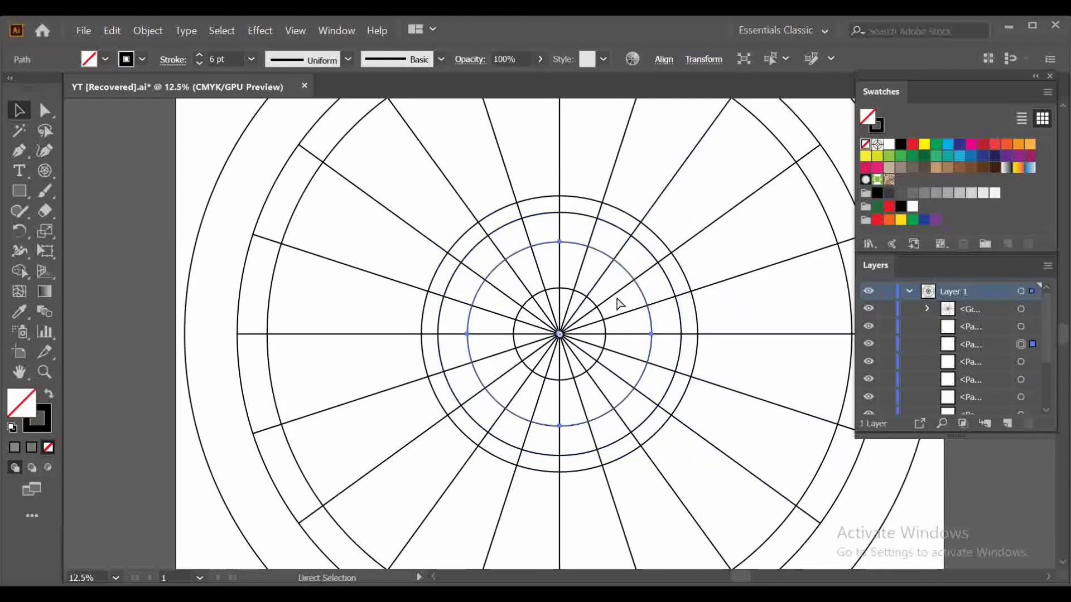
{"action": "key", "text": "ctrl+equal"}
{"action": "key", "text": "v"}
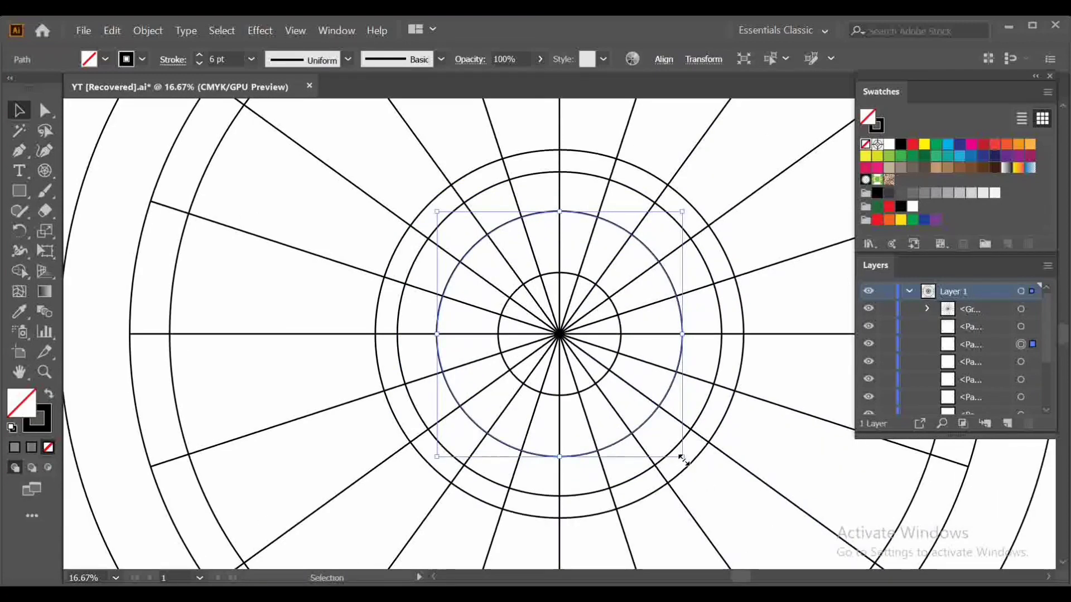
{"action": "left_click_drag", "start_coordinate": [681, 457], "coordinate": [601, 369]}
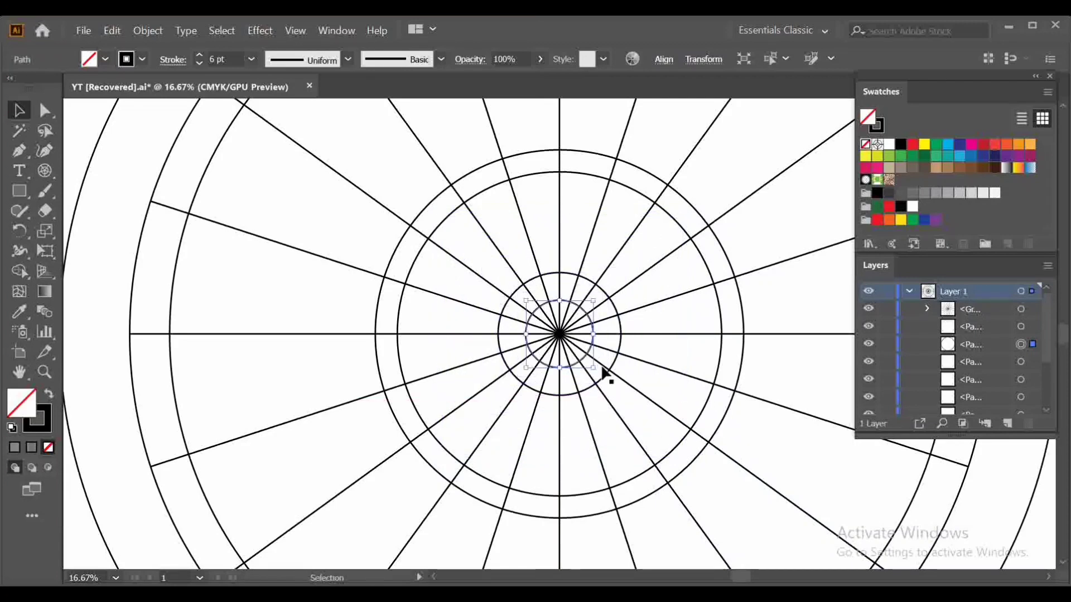
Step: Fill the smallest centre circle with white and bring it to the front, covering the spokes' intersection
{"action": "left_click", "coordinate": [105, 59]}
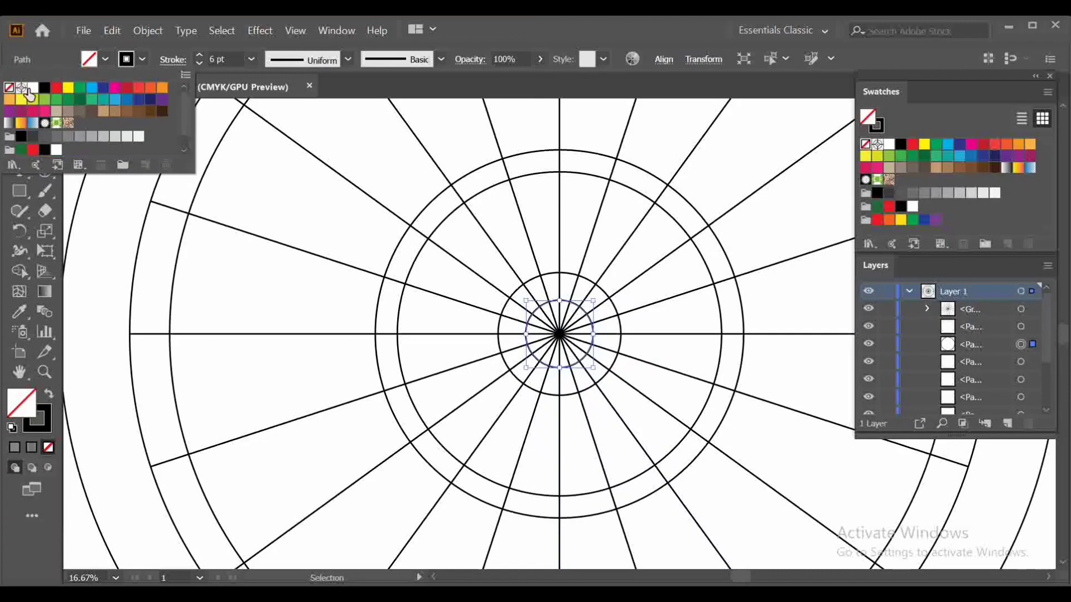
{"action": "left_click", "coordinate": [33, 88]}
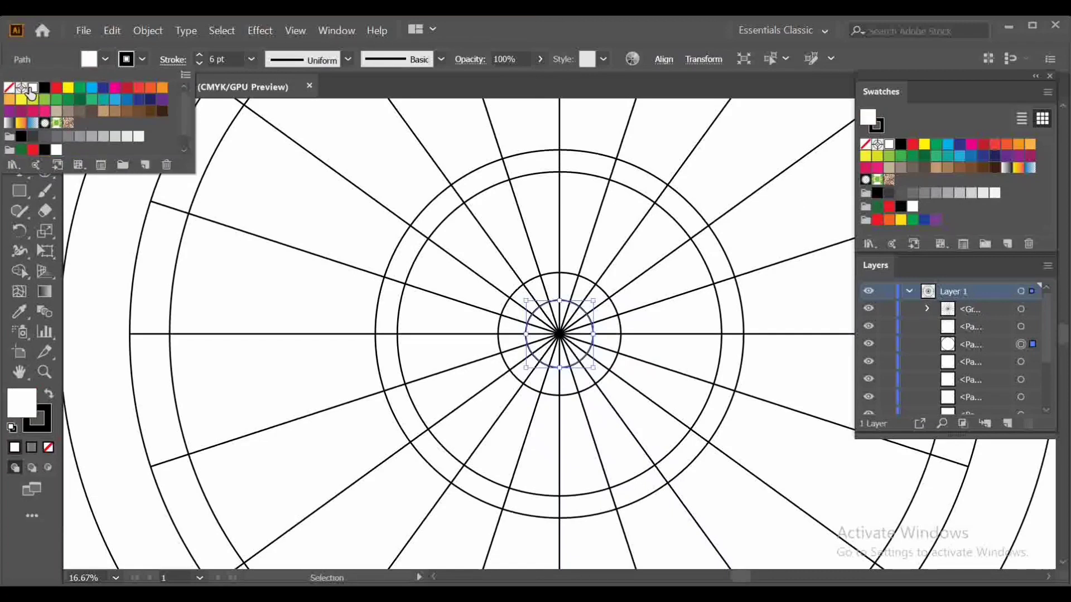
{"action": "left_click", "coordinate": [545, 322]}
{"action": "right_click", "coordinate": [542, 321]}
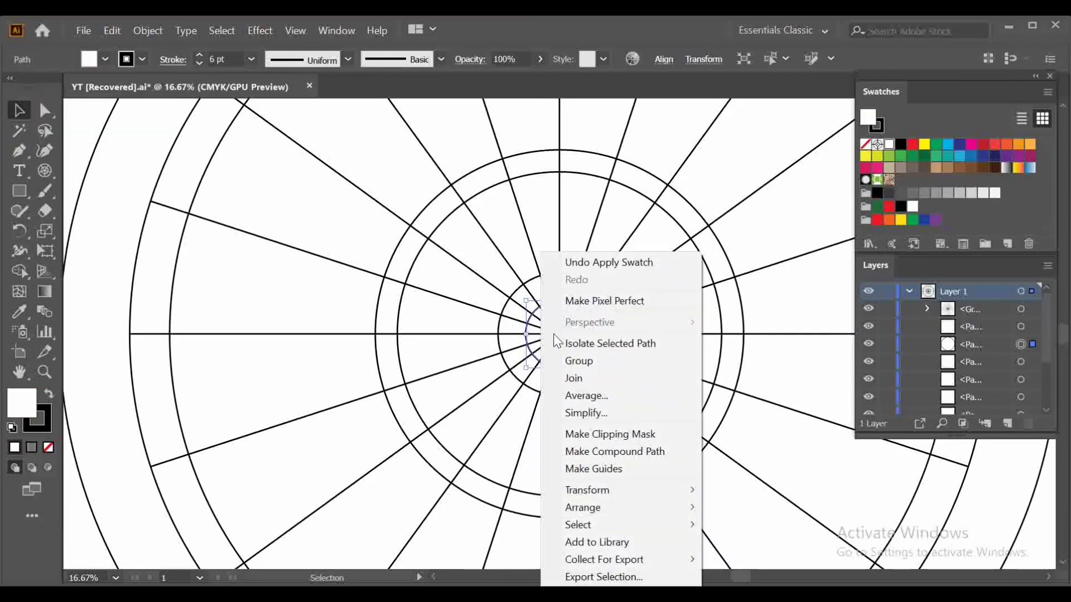
{"action": "mouse_move", "coordinate": [617, 506]}
{"action": "left_click", "coordinate": [736, 508]}
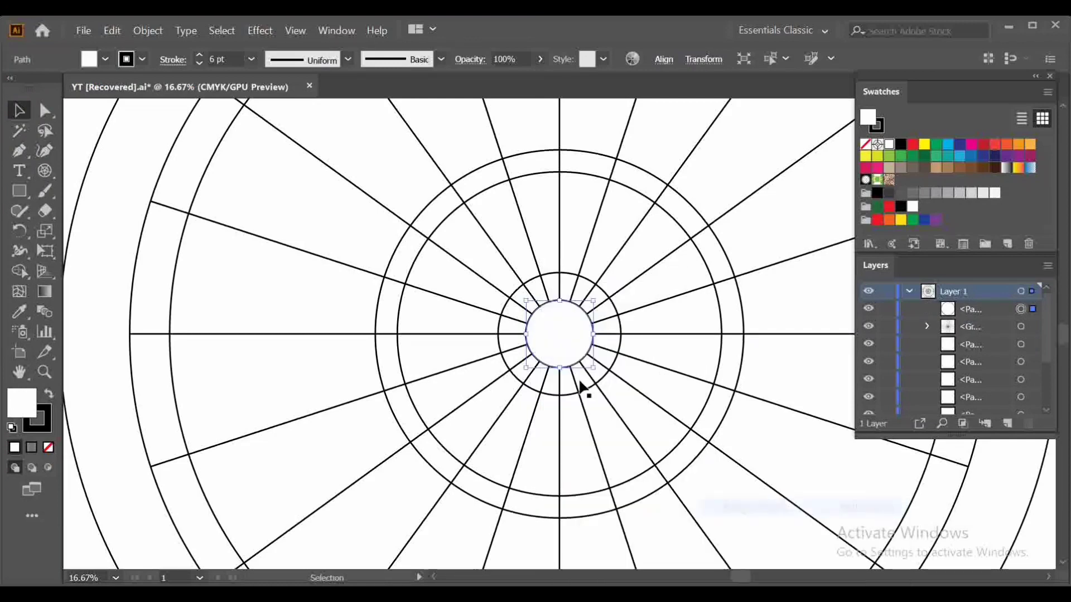
Step: Duplicate the white centre circle in place and enlarge the copy about its centre to match the surrounding ring
{"action": "key", "text": "a"}
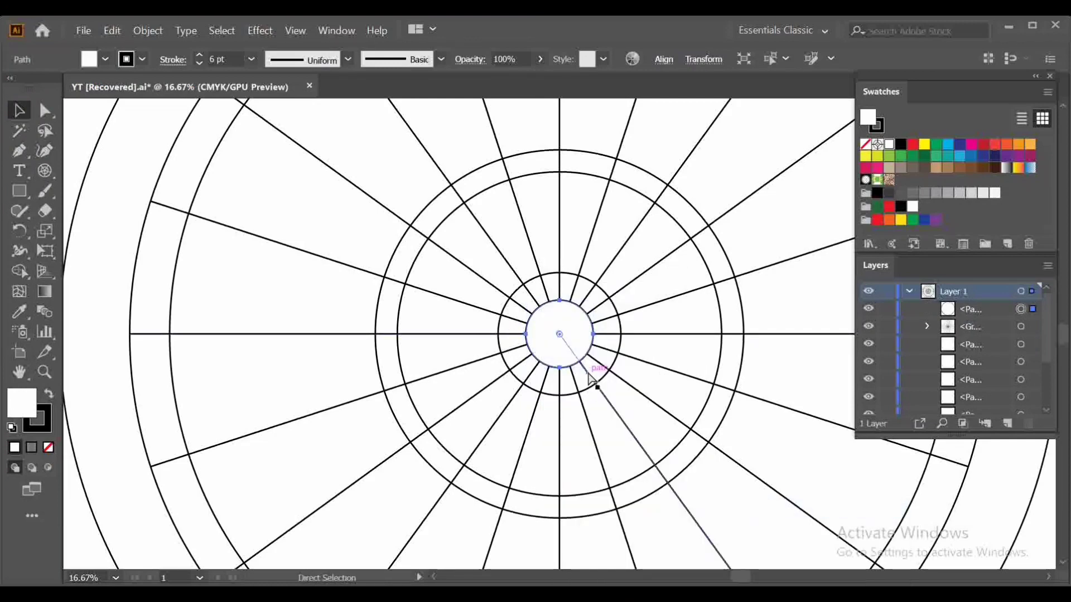
{"action": "key", "text": "ctrl+c"}
{"action": "key", "text": "ctrl+f"}
{"action": "key", "text": "v"}
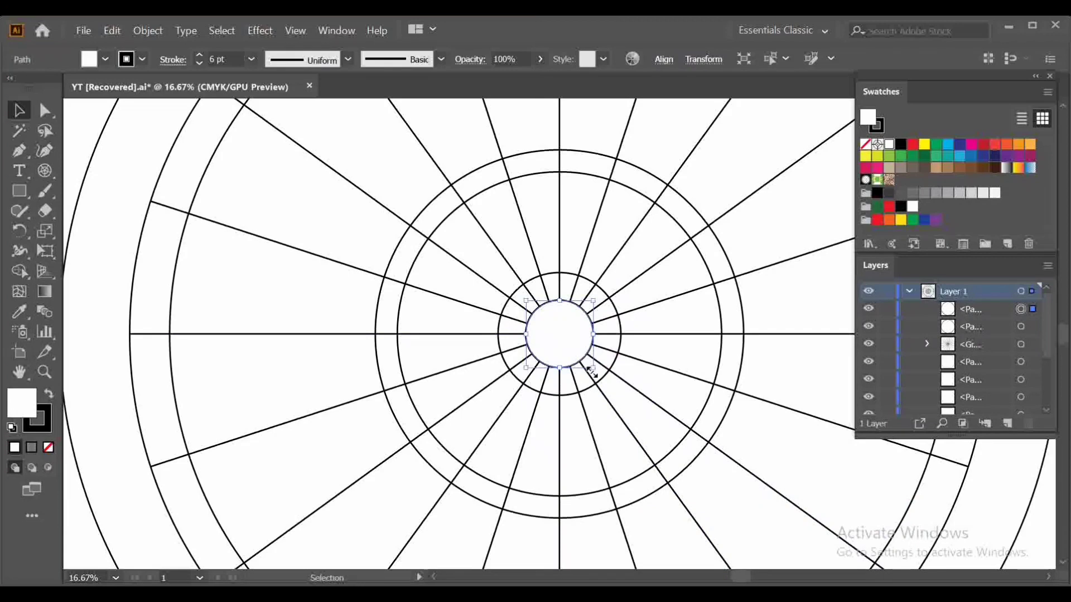
{"action": "left_click_drag", "start_coordinate": [595, 370], "coordinate": [628, 393]}
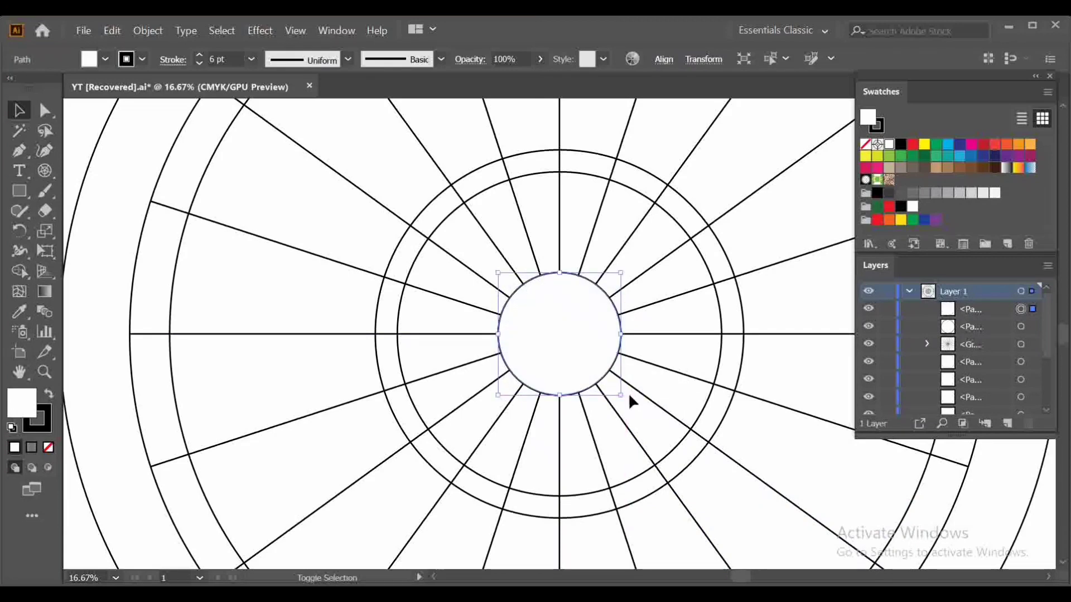
Step: Send the enlarged white circle backward one level, behind the smaller centre circle, and deselect it
{"action": "right_click", "coordinate": [582, 360]}
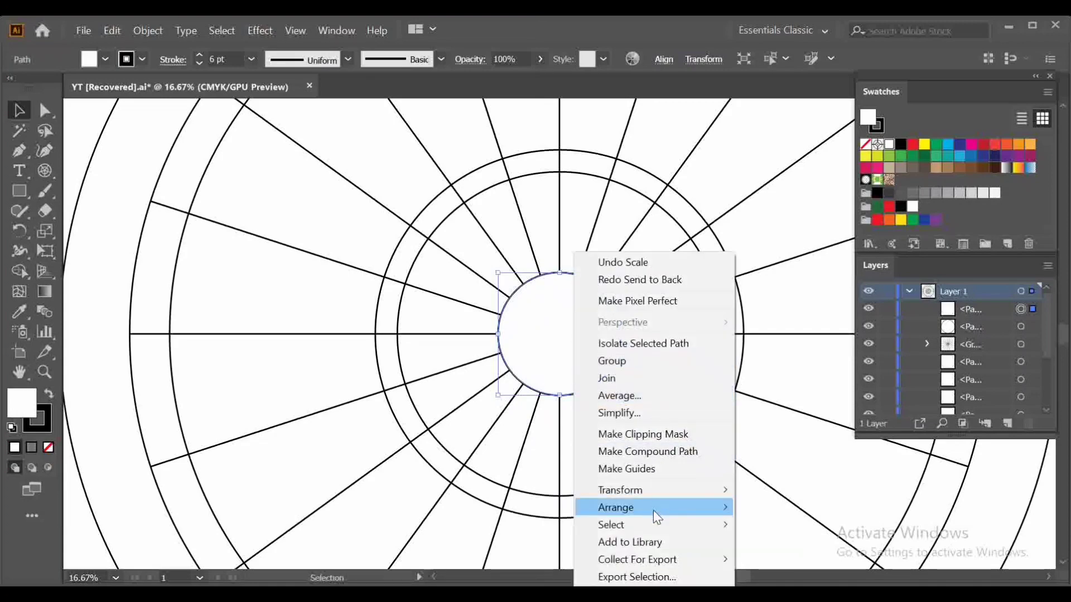
{"action": "mouse_move", "coordinate": [705, 506]}
{"action": "left_click", "coordinate": [814, 540]}
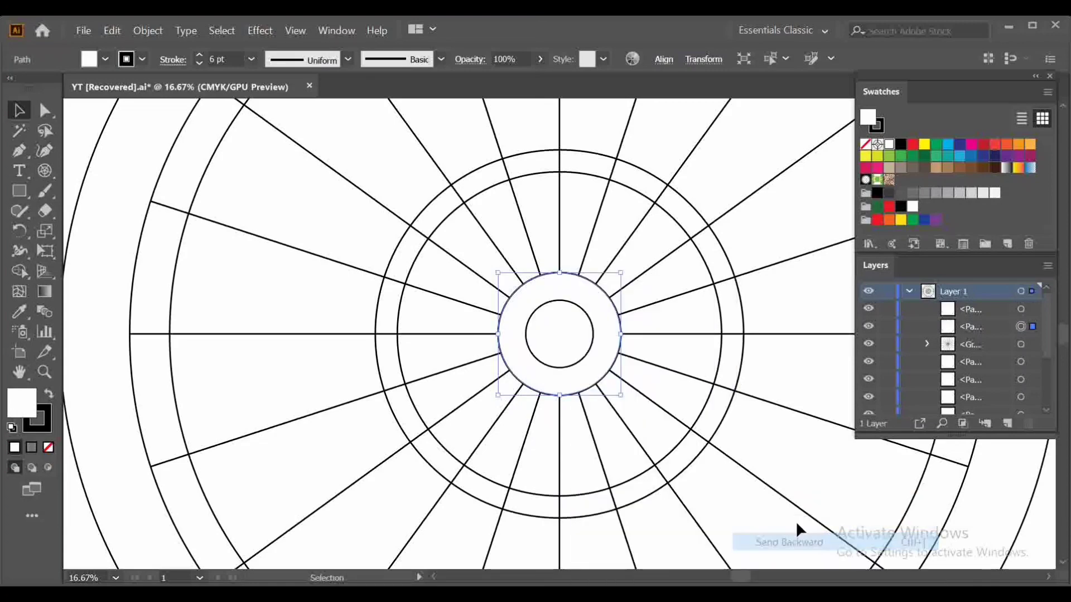
{"action": "left_click", "coordinate": [756, 459]}
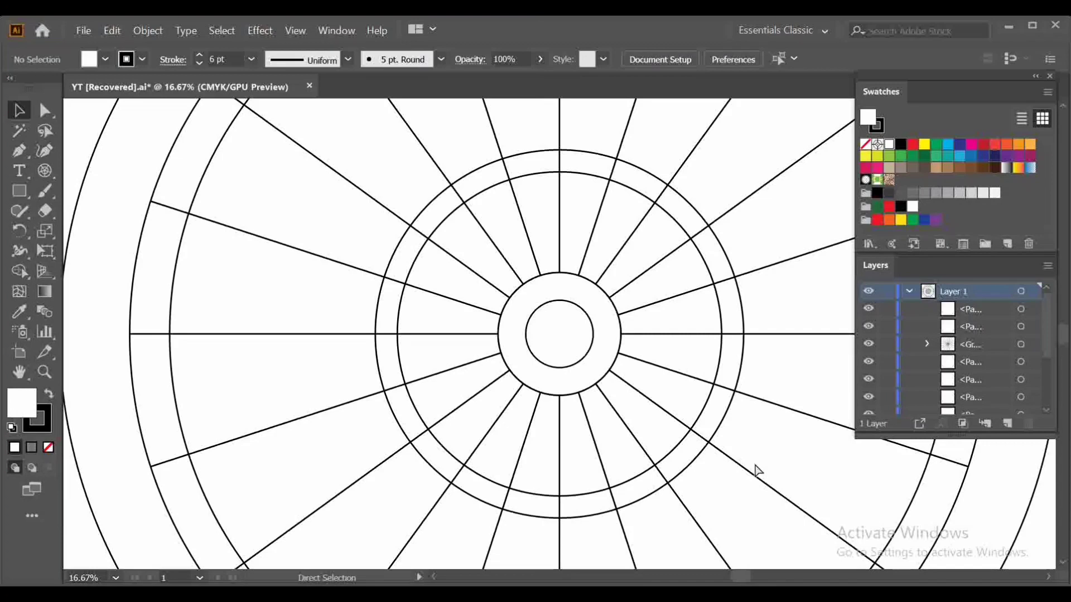
Step: Shrink the inner circle of the middle double ring slightly about its centre to widen the band between the two circles
{"action": "key", "text": "ctrl+minus"}
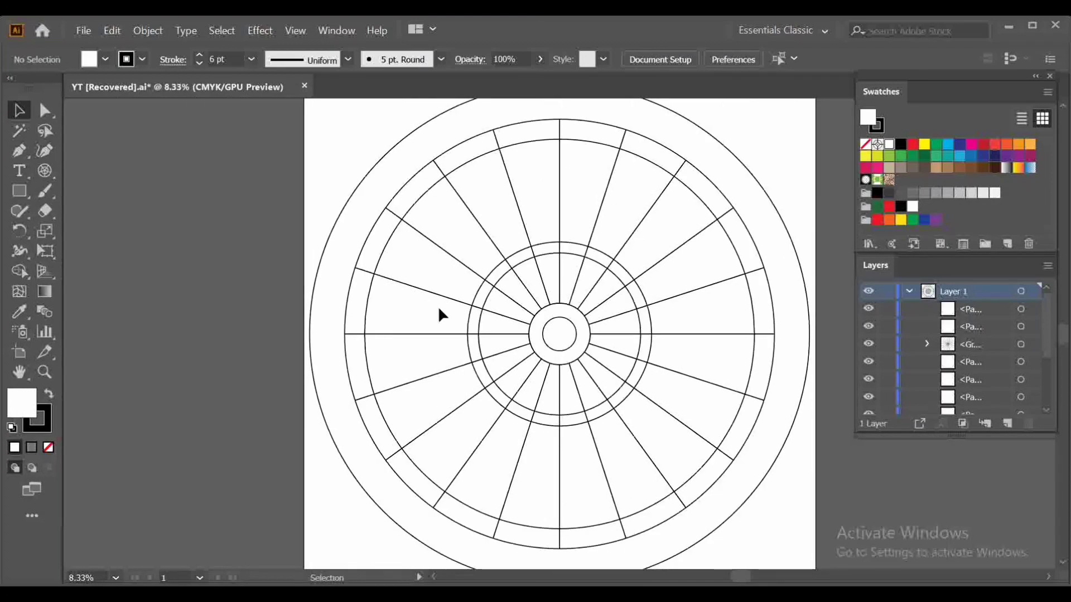
{"action": "left_click", "coordinate": [490, 295]}
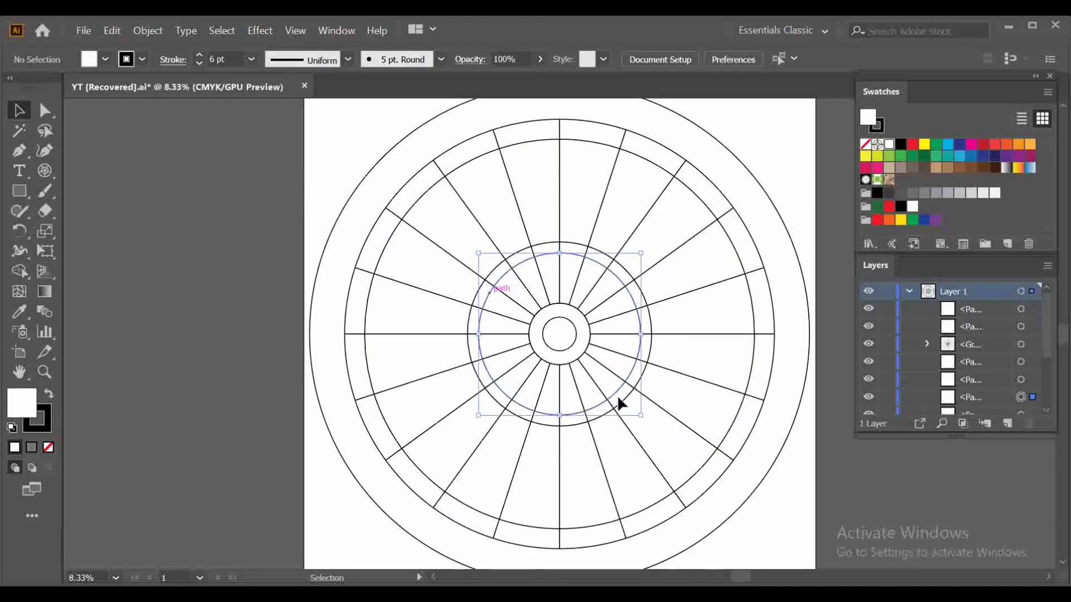
{"action": "left_click_drag", "start_coordinate": [641, 419], "coordinate": [638, 414]}
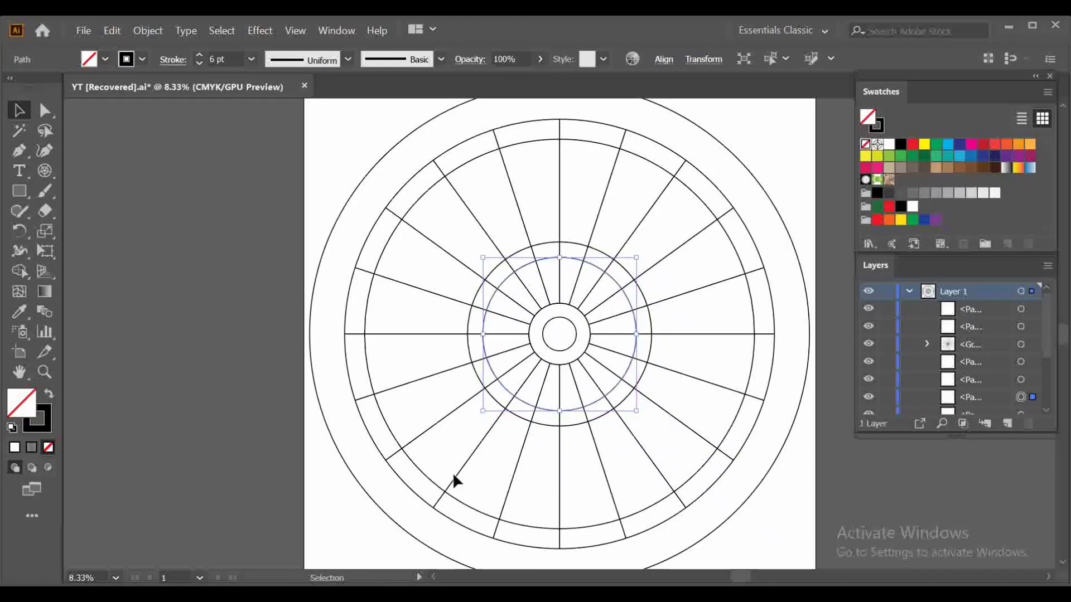
{"action": "left_click", "coordinate": [638, 414]}
Step: Select all the circles and spokes and turn them into a Live Paint group with the Live Paint Bucket
{"action": "left_click_drag", "start_coordinate": [332, 155], "coordinate": [802, 517]}
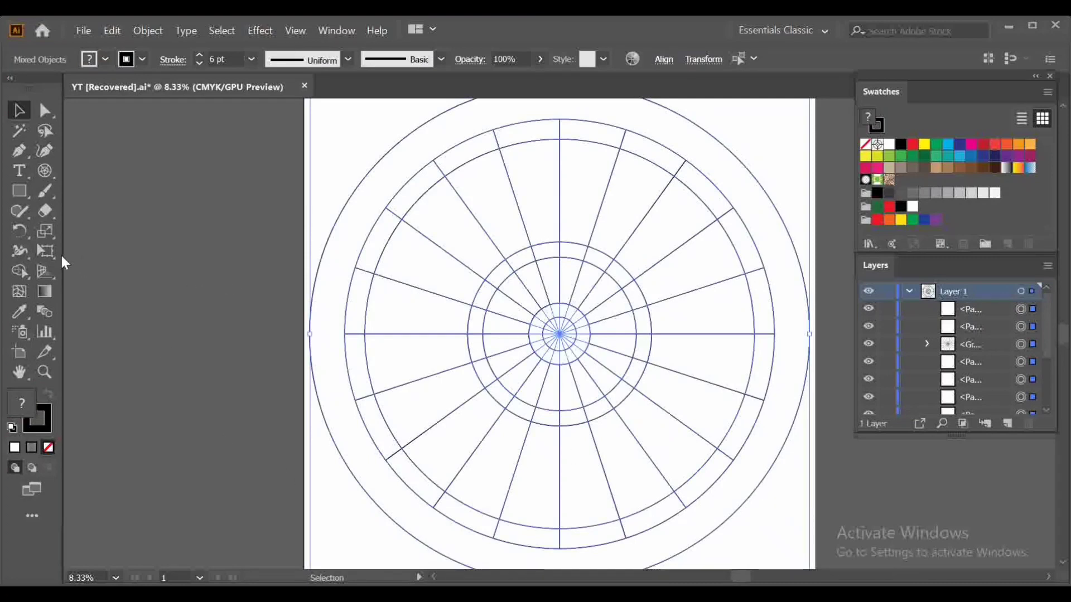
{"action": "left_click", "coordinate": [25, 273]}
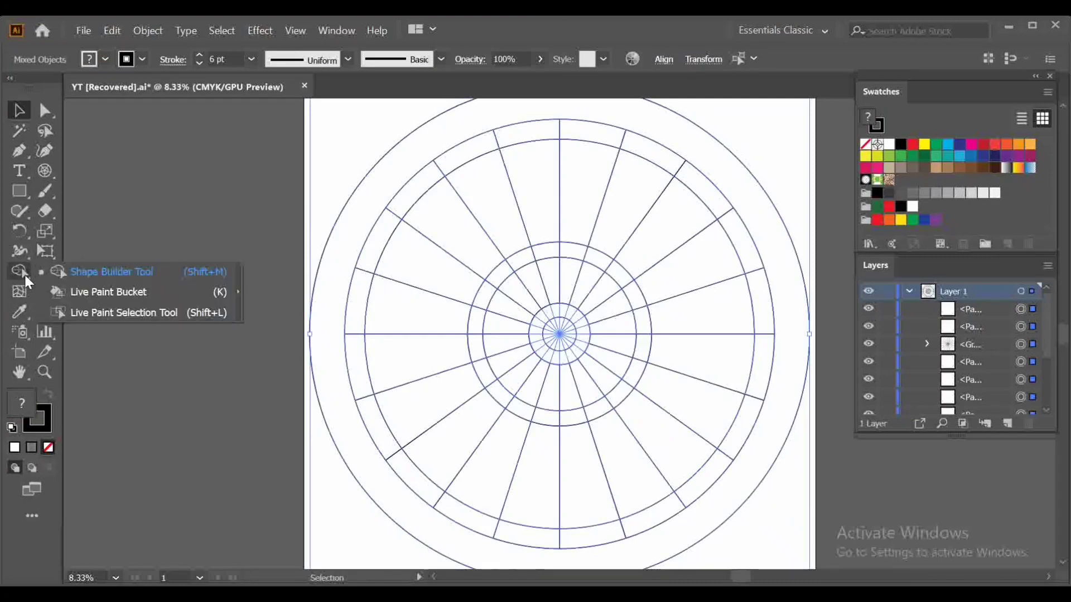
{"action": "left_click", "coordinate": [173, 288]}
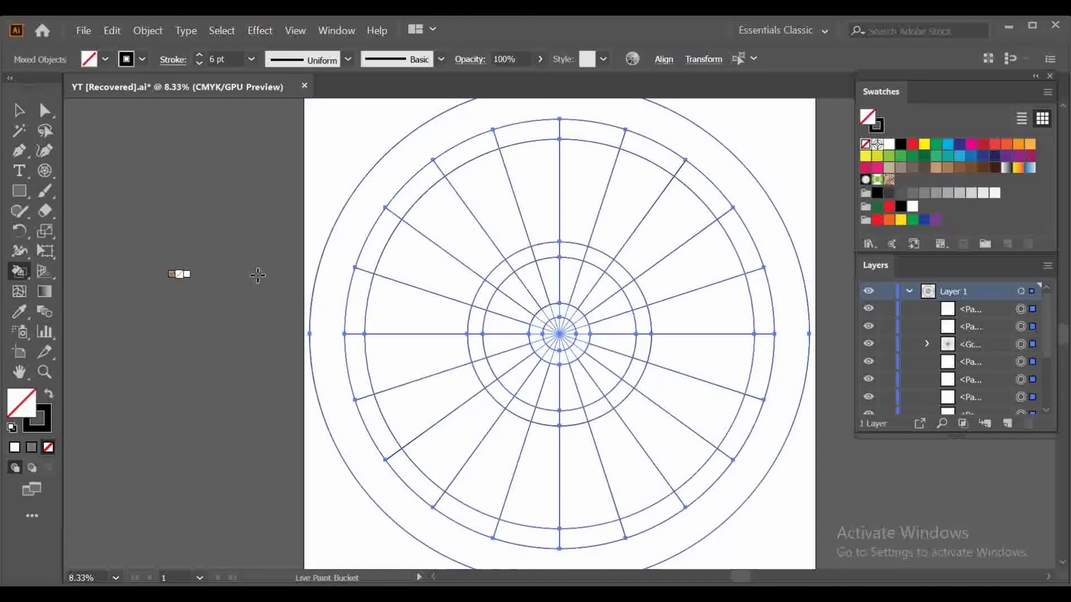
{"action": "left_click", "coordinate": [518, 211]}
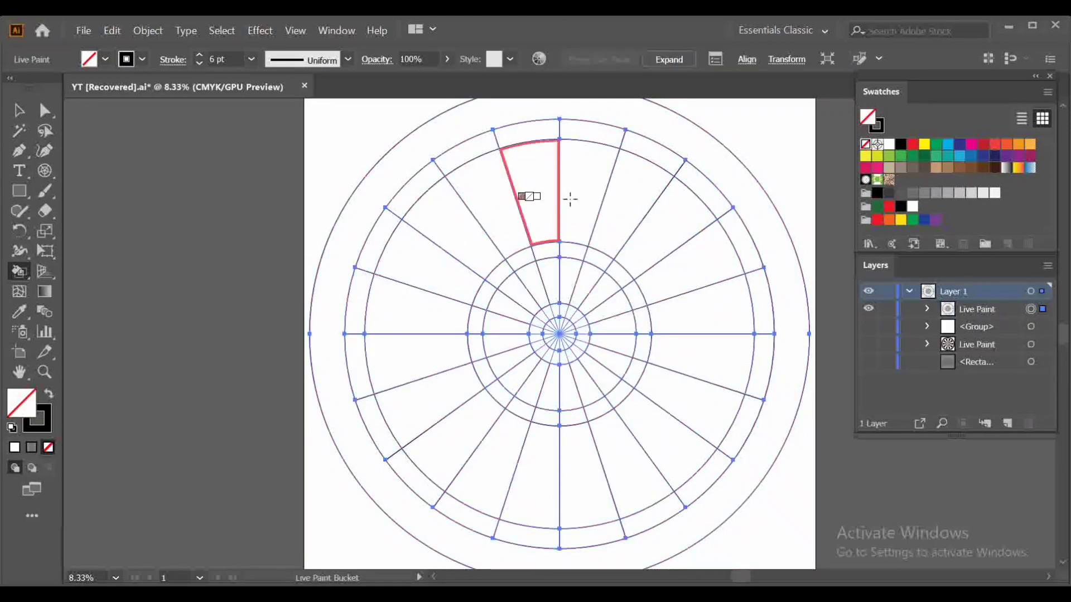
Step: Fill every other segment of the outer narrow ring with dark green, beginning just left of the topmost spoke
{"action": "left_click", "coordinate": [878, 209]}
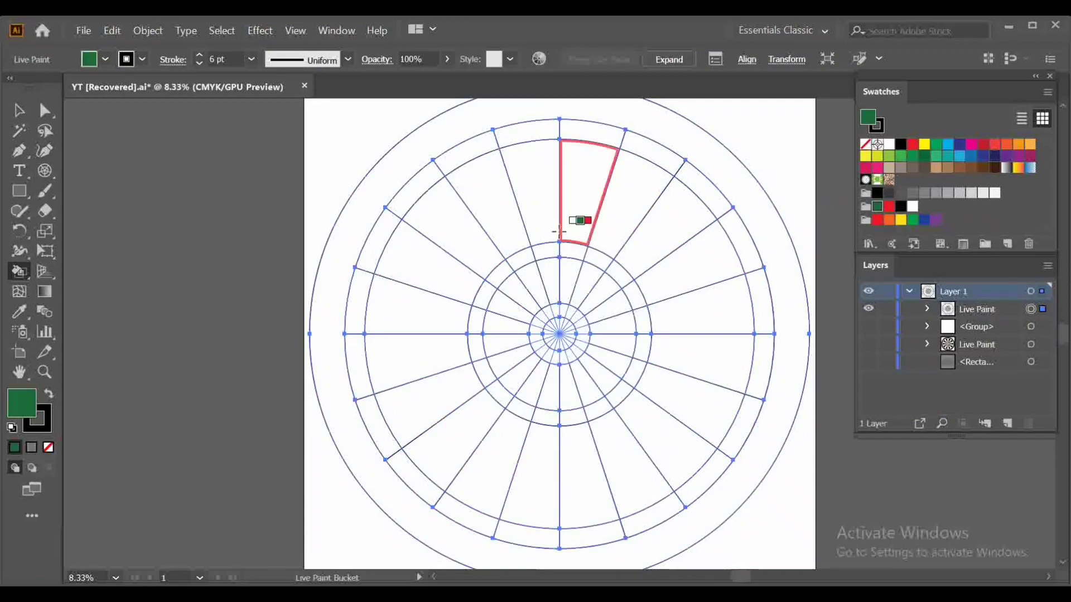
{"action": "left_click", "coordinate": [522, 134]}
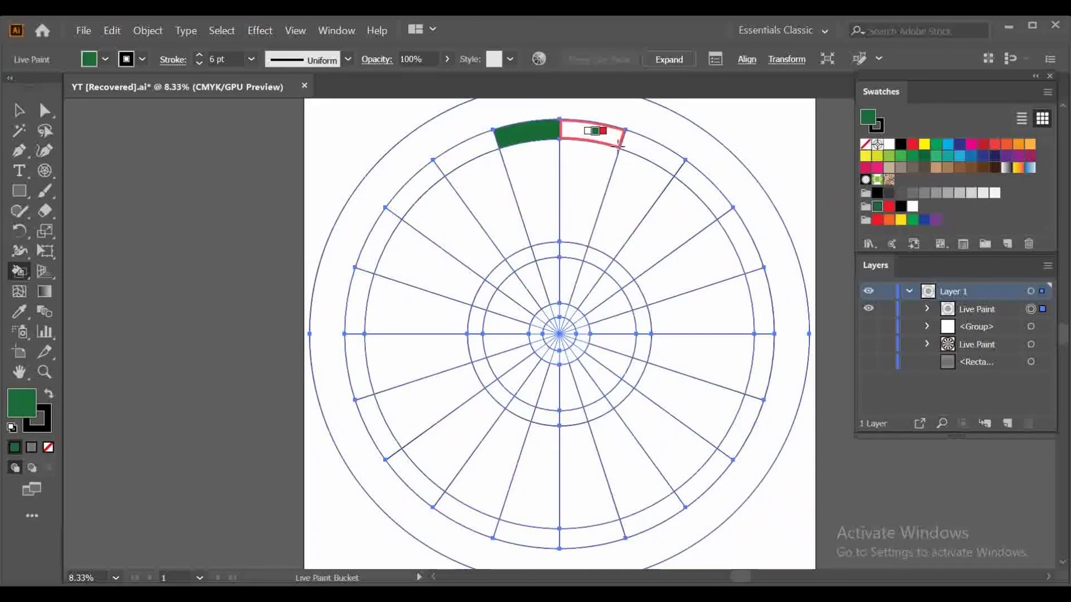
{"action": "left_click", "coordinate": [651, 146]}
{"action": "left_click", "coordinate": [746, 239]}
{"action": "left_click", "coordinate": [764, 357]}
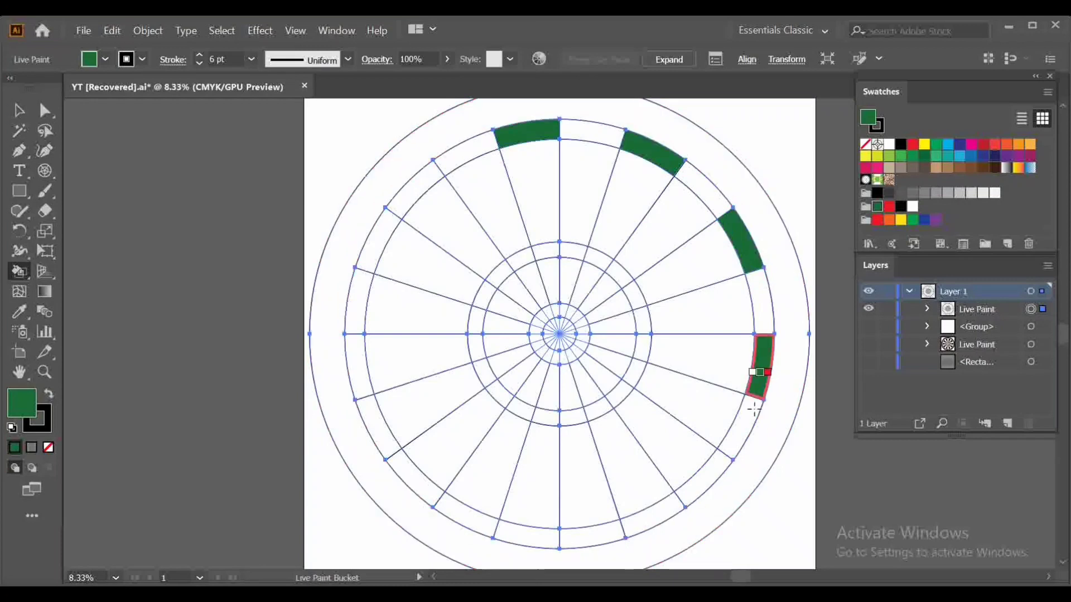
{"action": "left_click", "coordinate": [701, 477]}
{"action": "left_click", "coordinate": [590, 534]}
{"action": "left_click", "coordinate": [469, 515]}
{"action": "left_click", "coordinate": [377, 425]}
{"action": "left_click", "coordinate": [357, 301]}
{"action": "left_click", "coordinate": [416, 191]}
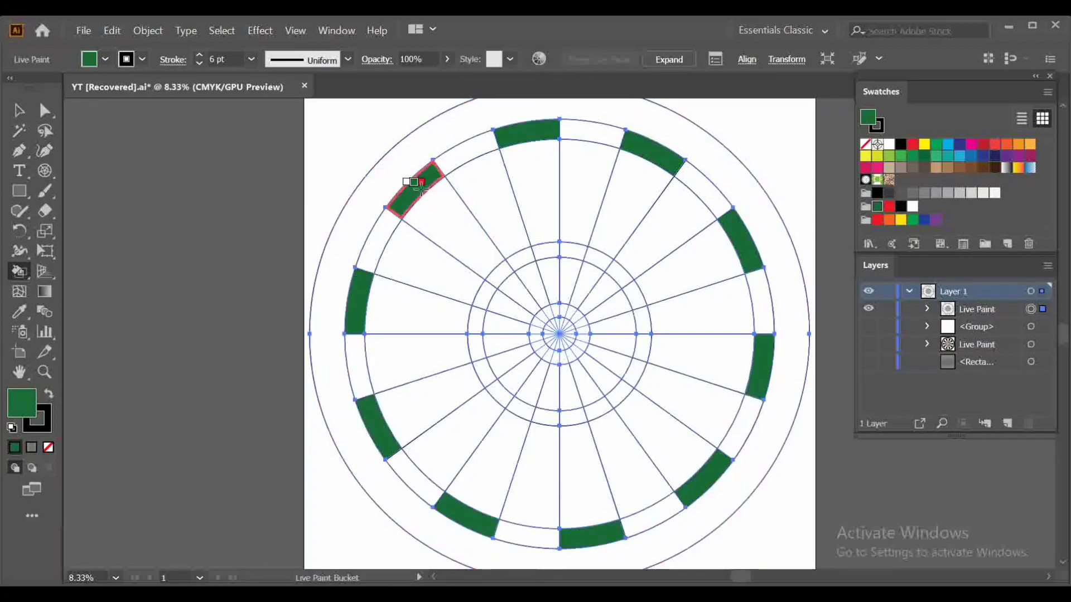
Step: Fill the remaining ten segments of the outer narrow ring with red, alternating with the green ones
{"action": "key", "text": "Right"}
{"action": "left_click", "coordinate": [474, 152]}
{"action": "left_click", "coordinate": [590, 129]}
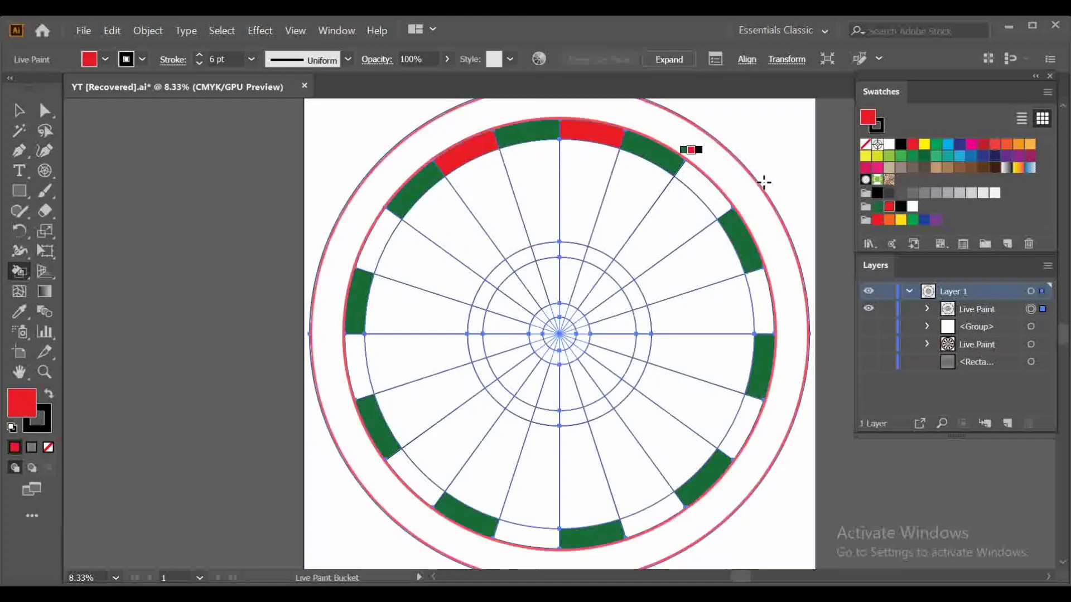
{"action": "left_click", "coordinate": [711, 196]}
{"action": "left_click", "coordinate": [763, 299]}
{"action": "left_click", "coordinate": [737, 423]}
{"action": "left_click", "coordinate": [649, 509]}
{"action": "left_click", "coordinate": [529, 532]}
{"action": "left_click", "coordinate": [425, 484]}
{"action": "left_click", "coordinate": [354, 353]}
{"action": "left_click", "coordinate": [376, 234]}
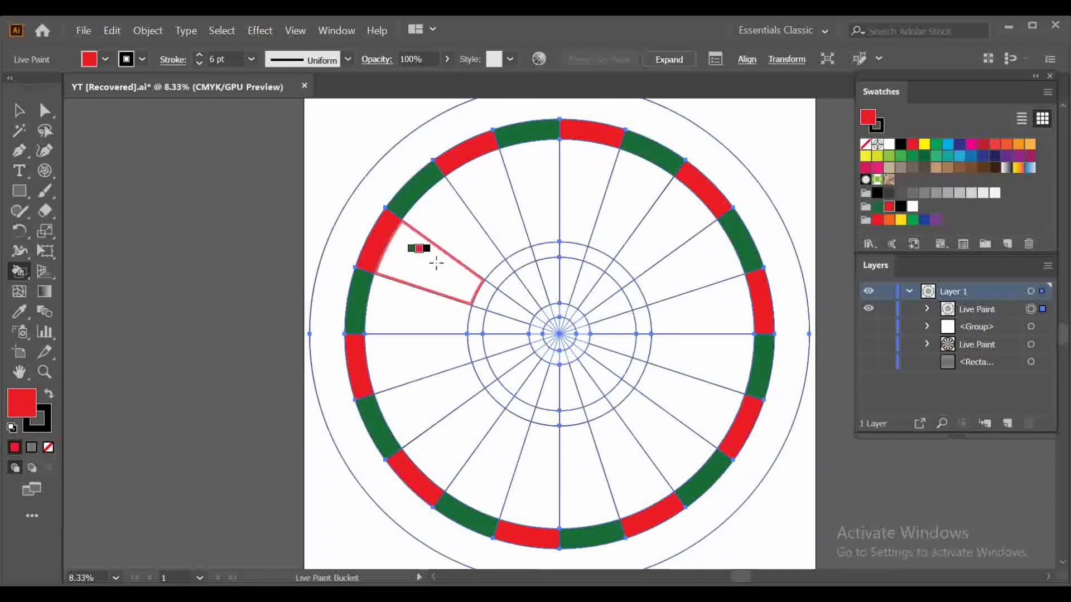
Step: Fill every other segment of the middle narrow ring with red, aligned with the outer ring's red segments
{"action": "left_click", "coordinate": [523, 261]}
{"action": "left_click", "coordinate": [572, 250]}
{"action": "left_click", "coordinate": [622, 276]}
{"action": "left_click", "coordinate": [642, 322]}
{"action": "left_click", "coordinate": [634, 372]}
{"action": "left_click", "coordinate": [599, 409]}
{"action": "left_click", "coordinate": [552, 418]}
{"action": "left_click", "coordinate": [502, 397]}
{"action": "left_click", "coordinate": [476, 347]}
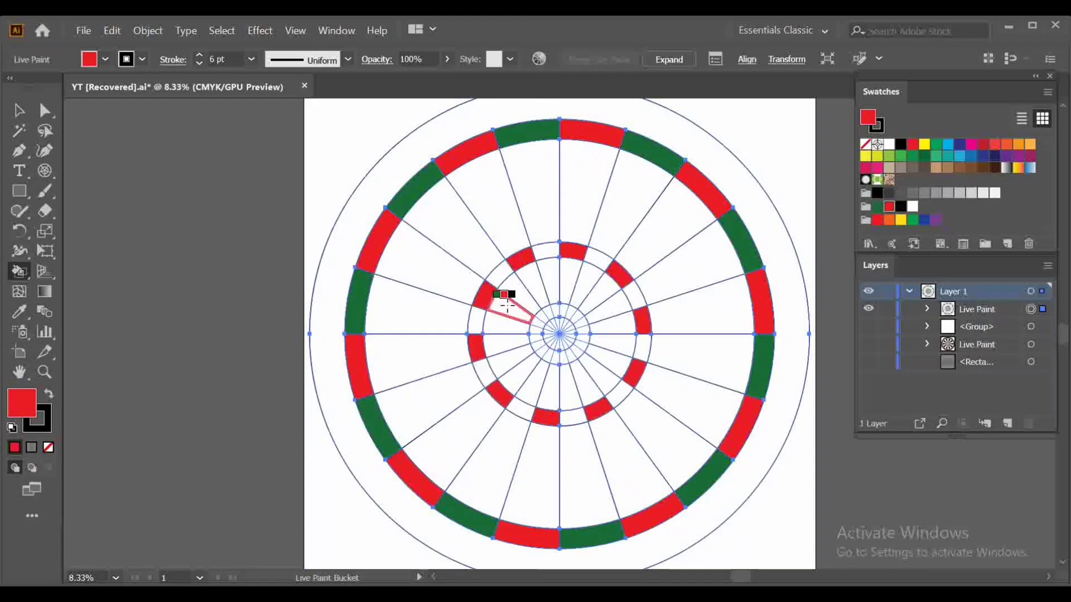
Step: Fill all the sectors of the innermost circle with red to form a solid bullseye
{"action": "key", "text": "ctrl+equal"}
{"action": "key", "text": "ctrl+equal"}
{"action": "key", "text": "ctrl+equal"}
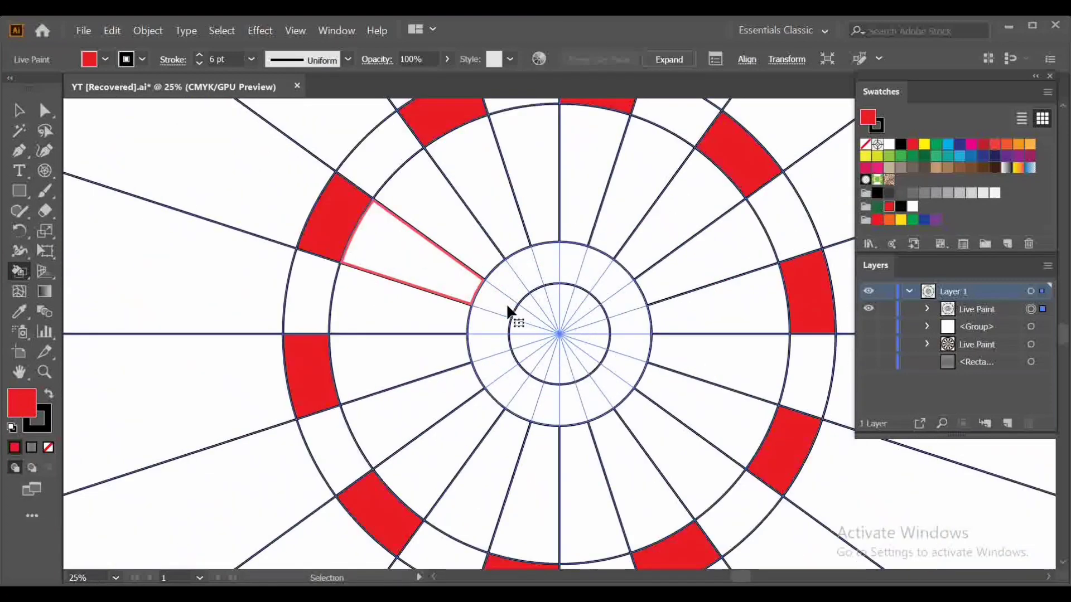
{"action": "key", "text": "ctrl+minus"}
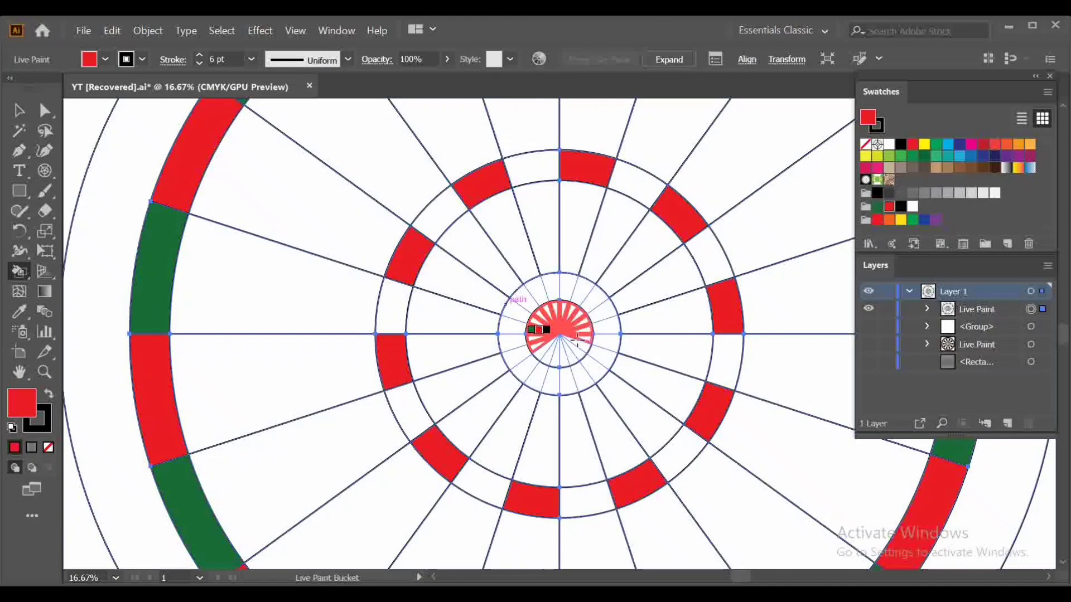
{"action": "left_click", "coordinate": [540, 348]}
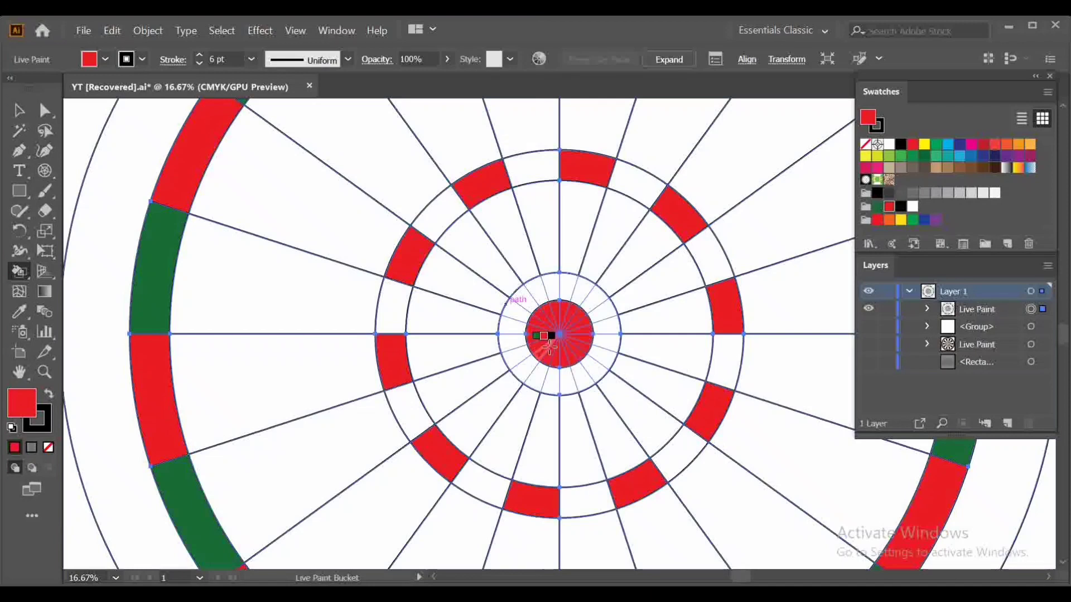
Step: Fill all the segments of the ring directly around the red bullseye with dark green
{"action": "key", "text": "Left"}
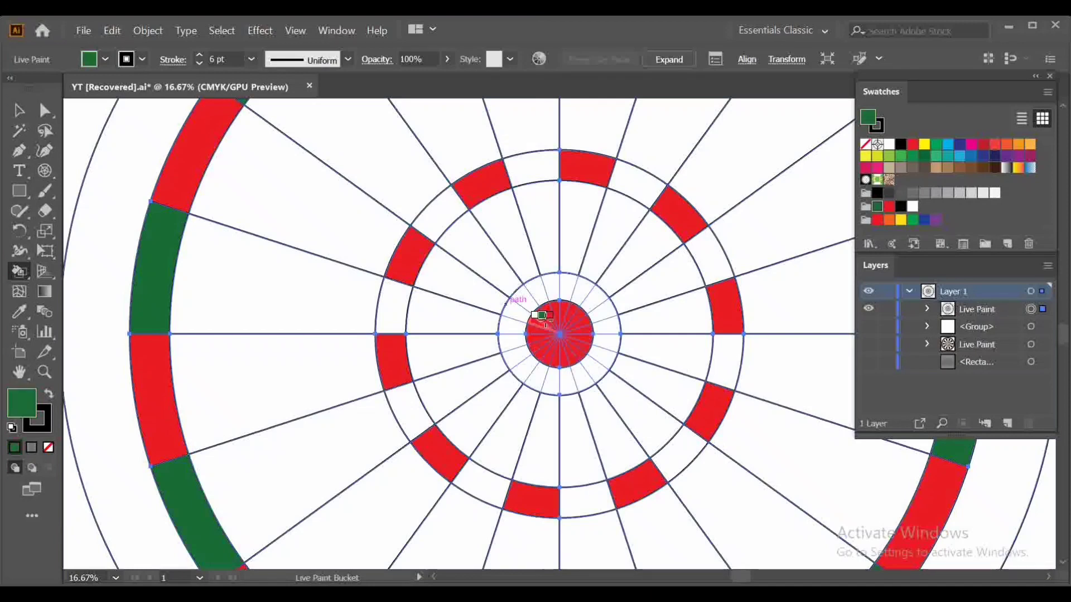
{"action": "mouse_move", "coordinate": [527, 304]}
{"action": "left_mouse_down"}
{"action": "mouse_move", "coordinate": [570, 290]}
{"action": "mouse_move", "coordinate": [592, 299]}
{"action": "mouse_move", "coordinate": [604, 323]}
{"action": "mouse_move", "coordinate": [587, 367]}
{"action": "mouse_move", "coordinate": [538, 378]}
{"action": "left_mouse_up"}
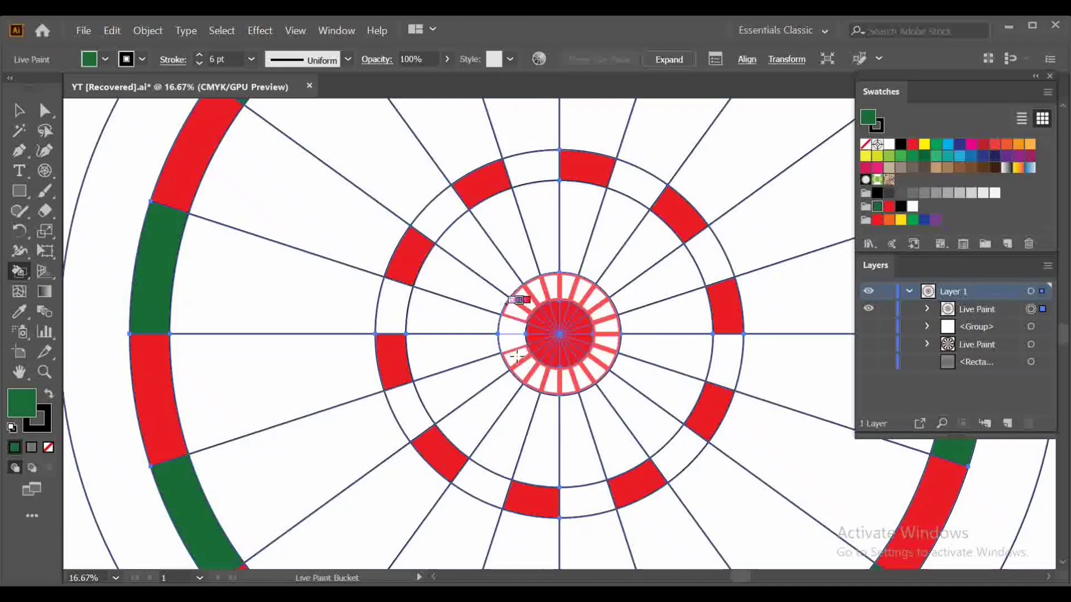
{"action": "left_click_drag", "start_coordinate": [516, 311], "coordinate": [531, 304]}
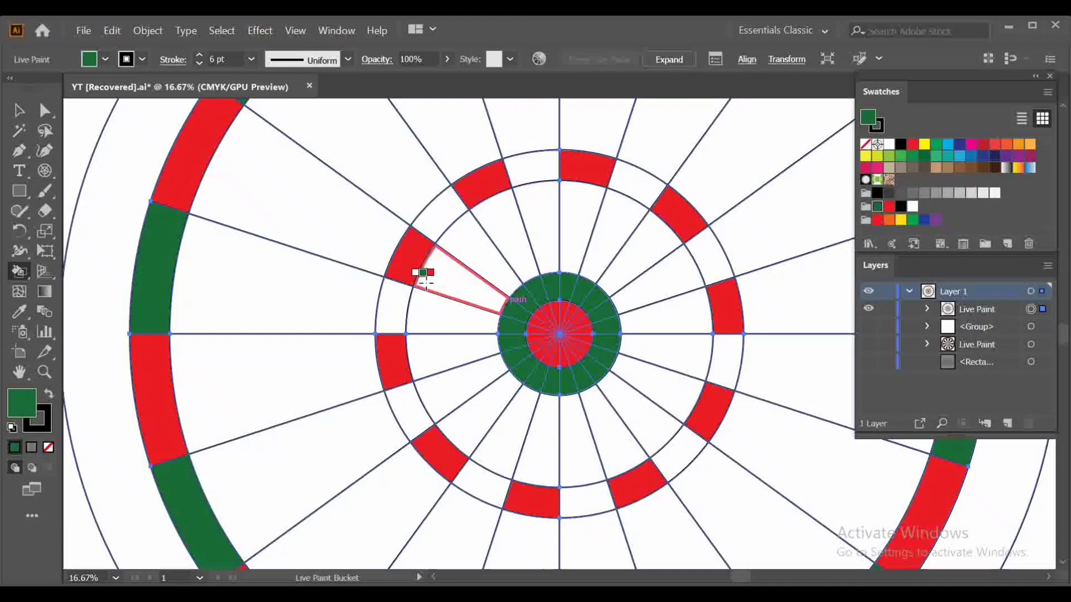
Step: Fill the remaining white segments of the middle narrow ring with dark green, alternating with the red ones
{"action": "left_click", "coordinate": [392, 309]}
{"action": "left_click", "coordinate": [442, 211]}
{"action": "left_click", "coordinate": [544, 174]}
{"action": "left_click", "coordinate": [650, 187]}
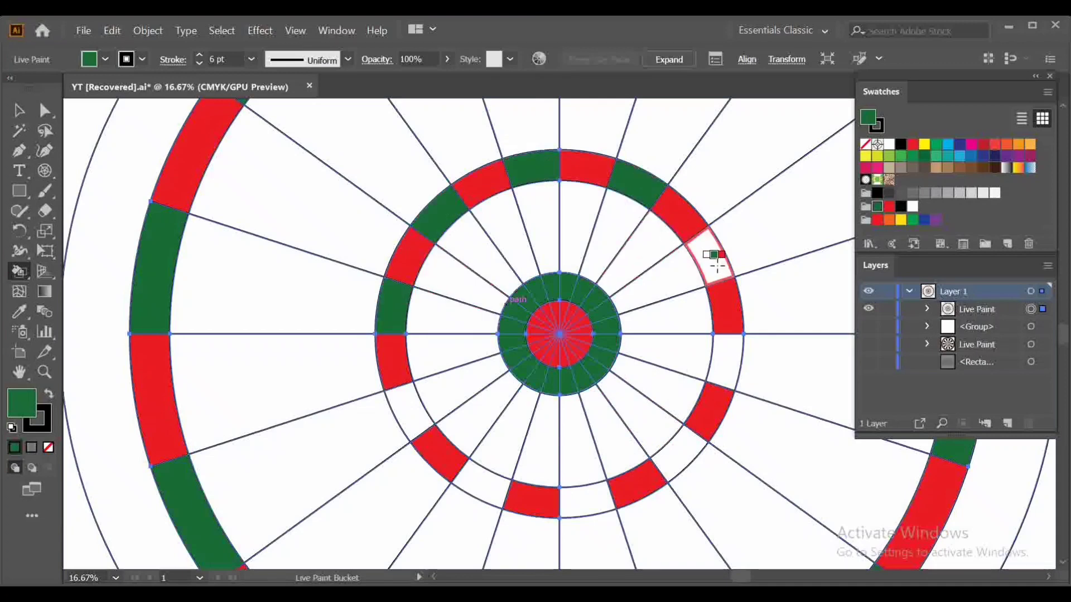
{"action": "left_click", "coordinate": [716, 260]}
{"action": "left_click", "coordinate": [724, 365]}
{"action": "left_click", "coordinate": [674, 453]}
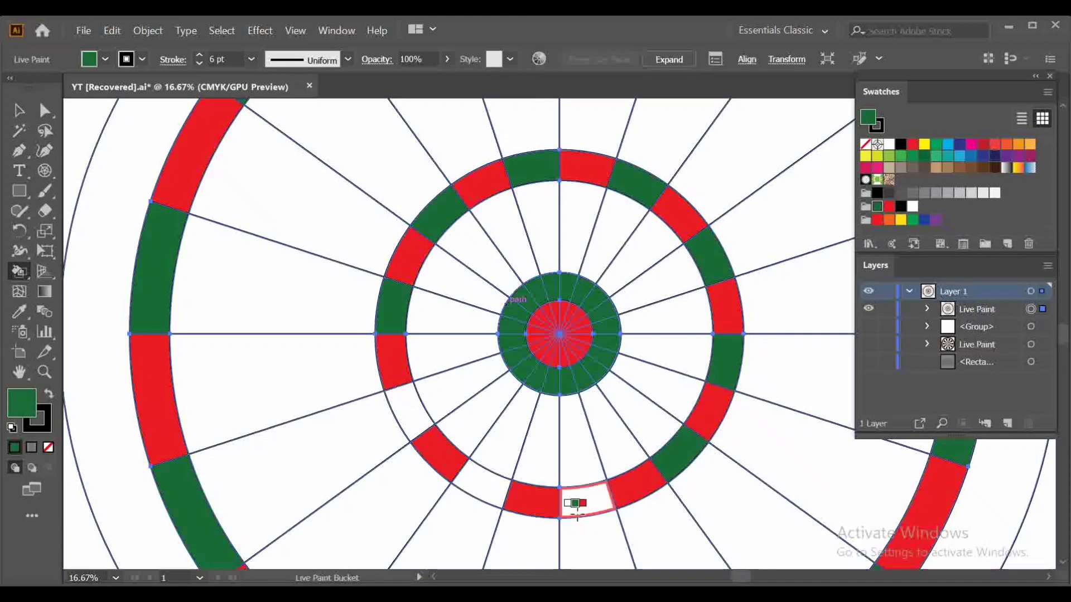
{"action": "left_click", "coordinate": [577, 501]}
{"action": "left_click", "coordinate": [485, 481]}
{"action": "left_click", "coordinate": [413, 414]}
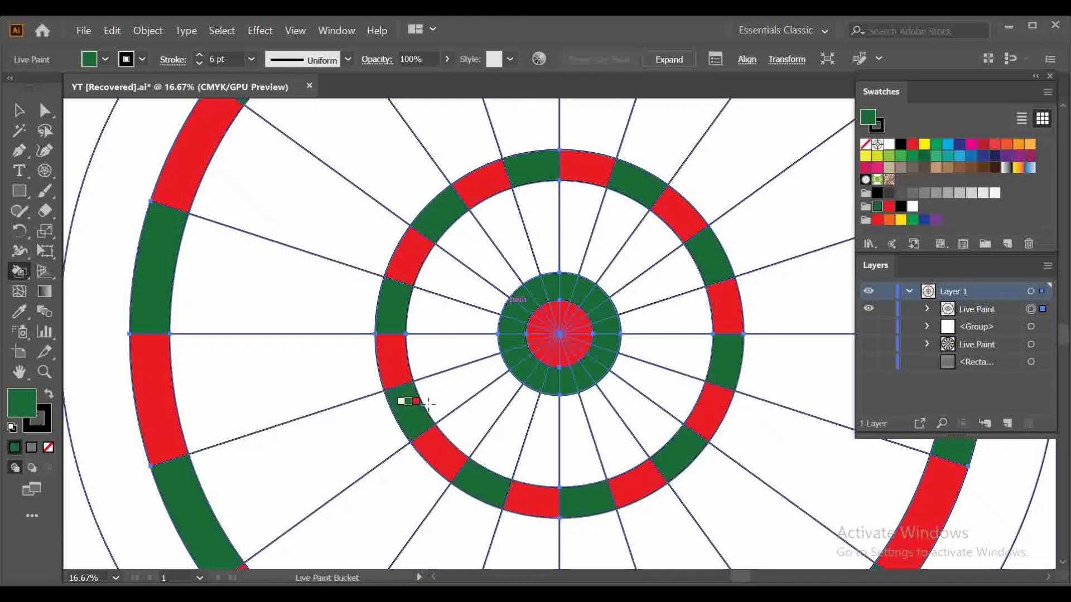
Step: Fill every other wedge between the green centre ring and the middle ring with black, next to the red segments
{"action": "left_click", "coordinate": [901, 207]}
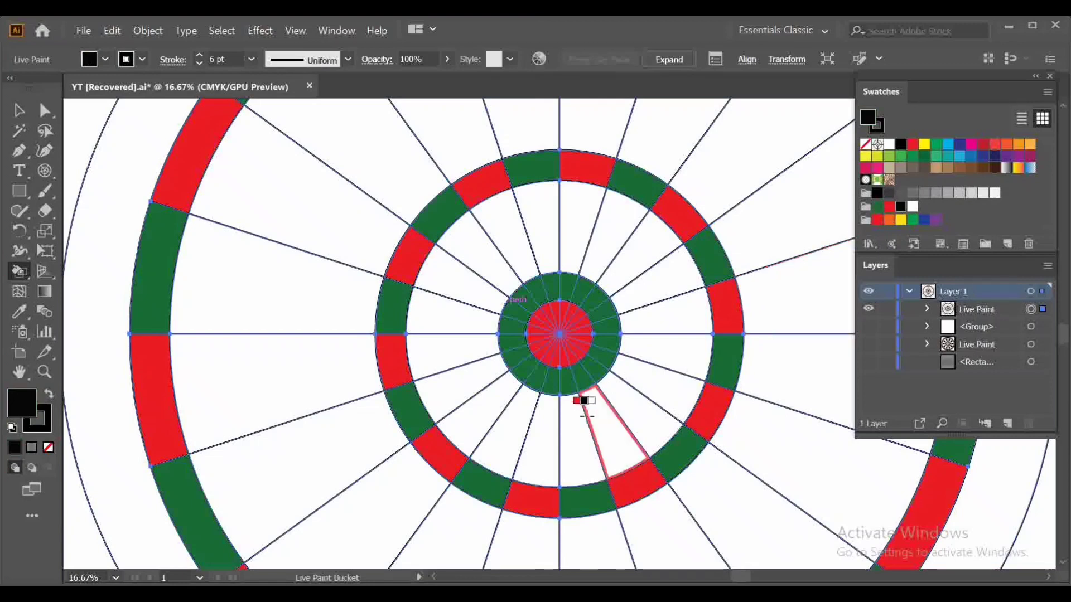
{"action": "left_click", "coordinate": [544, 456]}
{"action": "left_click", "coordinate": [466, 426]}
{"action": "left_click", "coordinate": [444, 335]}
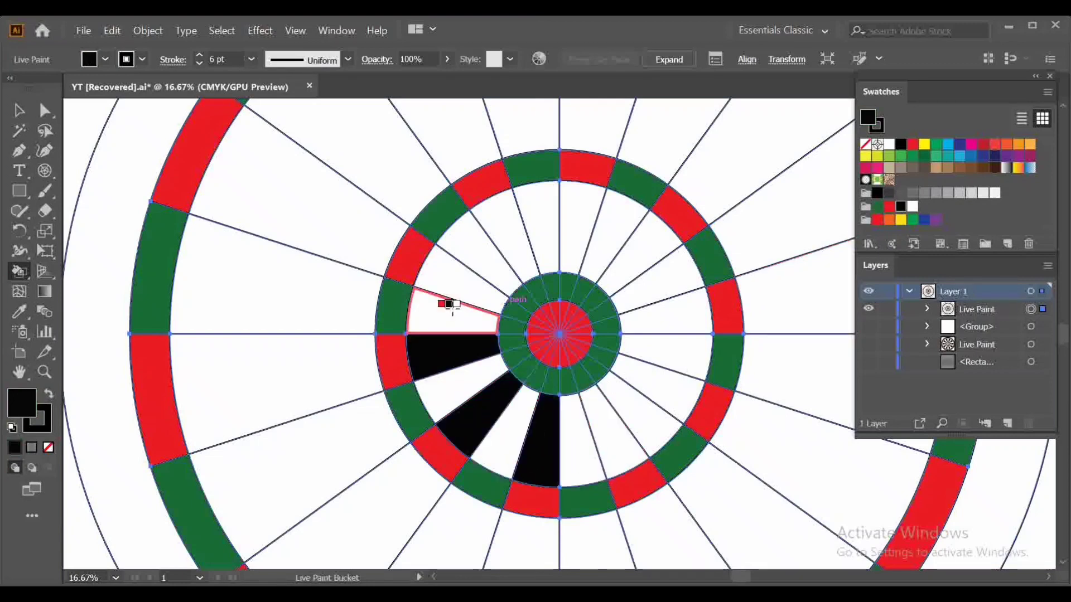
{"action": "left_click", "coordinate": [456, 278]}
{"action": "left_click", "coordinate": [514, 229]}
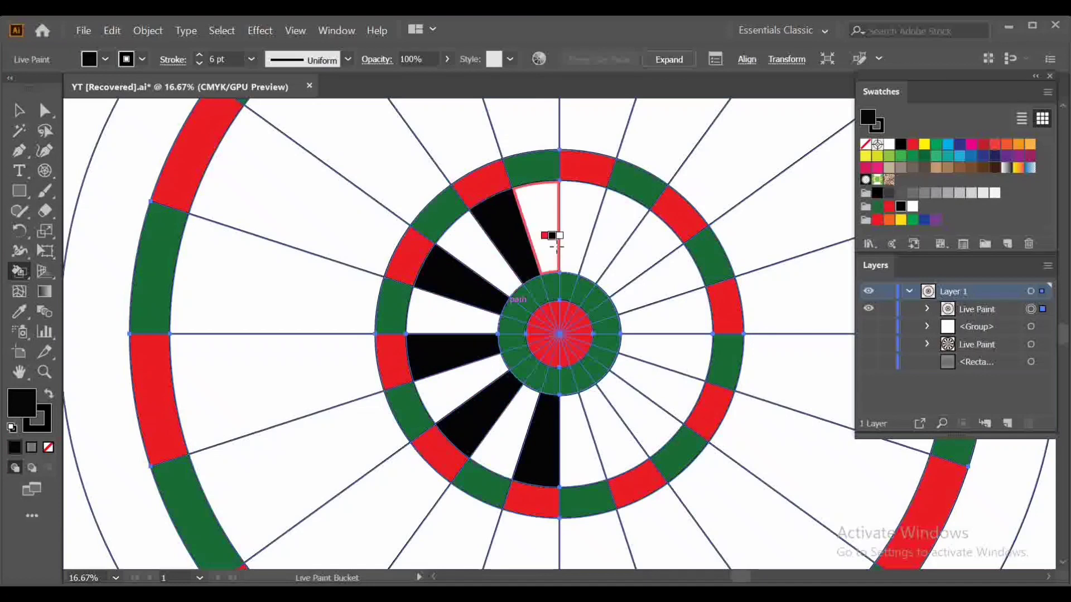
{"action": "left_click", "coordinate": [572, 230]}
{"action": "left_click", "coordinate": [649, 243]}
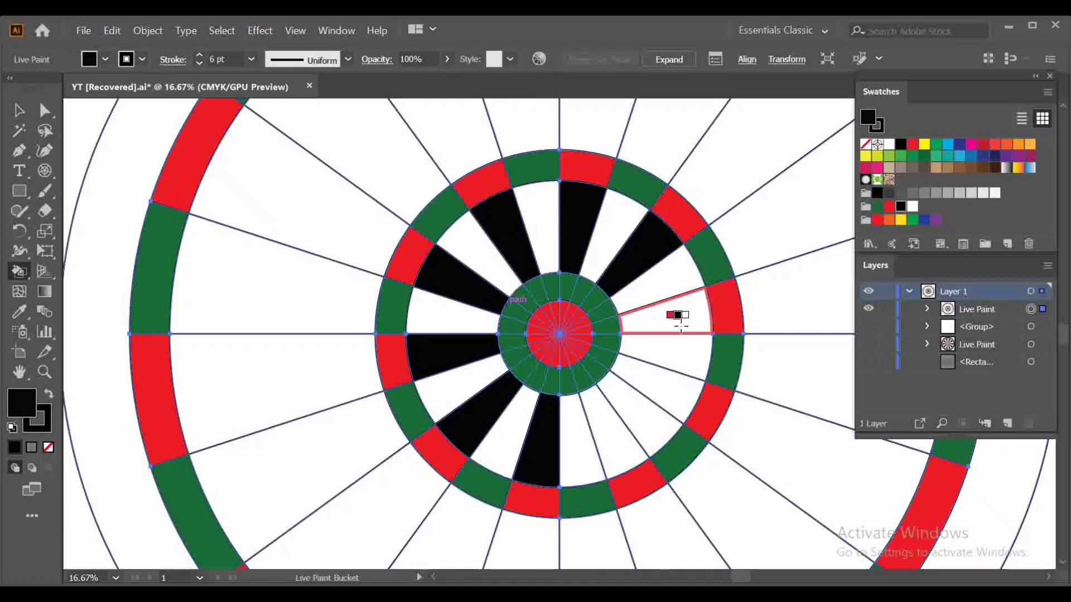
{"action": "left_click", "coordinate": [678, 315]}
{"action": "left_click", "coordinate": [652, 385]}
{"action": "left_click", "coordinate": [615, 432]}
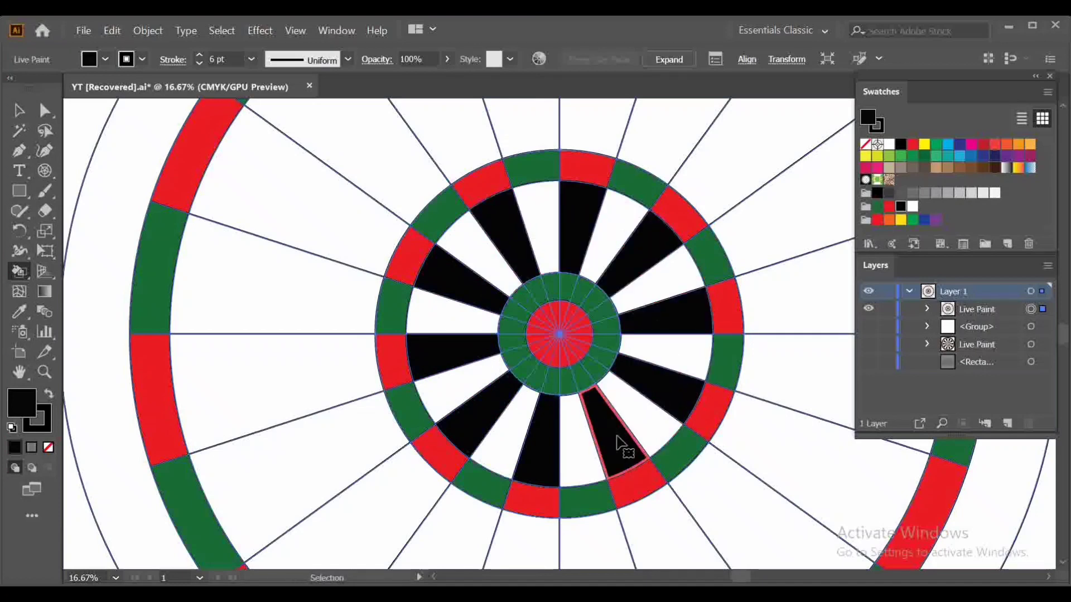
Step: Fill every other large wedge between the middle ring and the outer coloured ring with black, next to the red segments
{"action": "key", "text": "ctrl+minus"}
{"action": "key", "text": "ctrl+minus"}
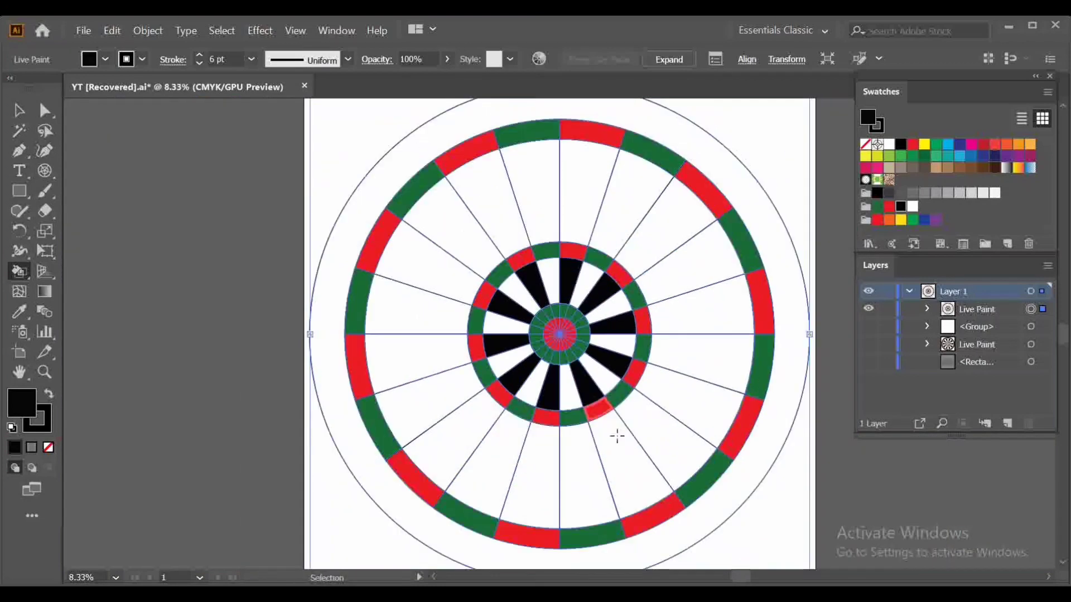
{"action": "left_click", "coordinate": [532, 471]}
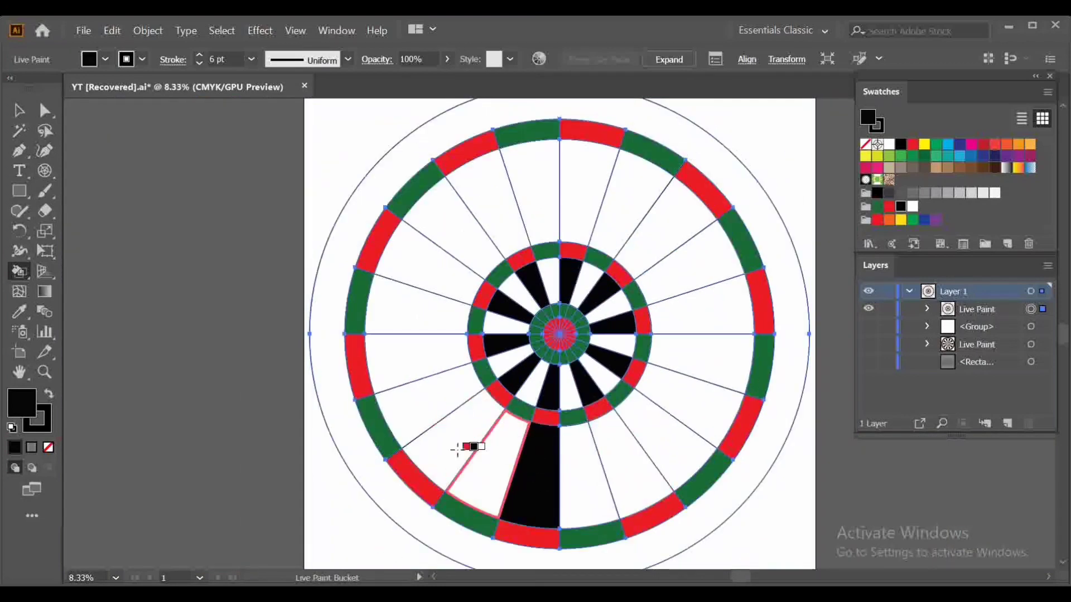
{"action": "left_click", "coordinate": [446, 432]}
{"action": "left_click", "coordinate": [412, 357]}
{"action": "left_click", "coordinate": [438, 259]}
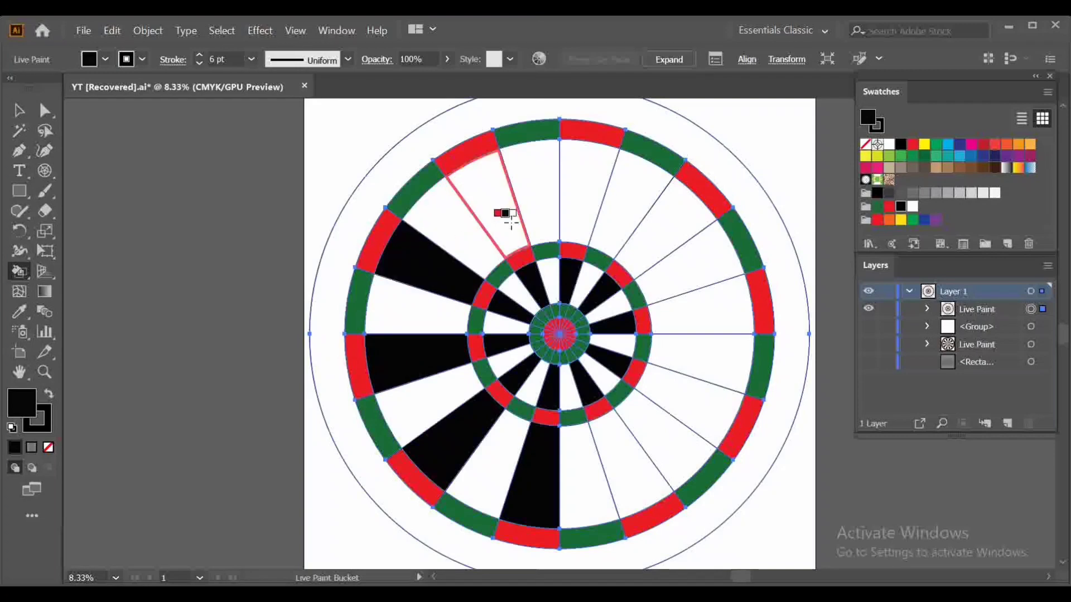
{"action": "left_click", "coordinate": [512, 220]}
{"action": "left_click", "coordinate": [582, 218]}
{"action": "left_click", "coordinate": [676, 232]}
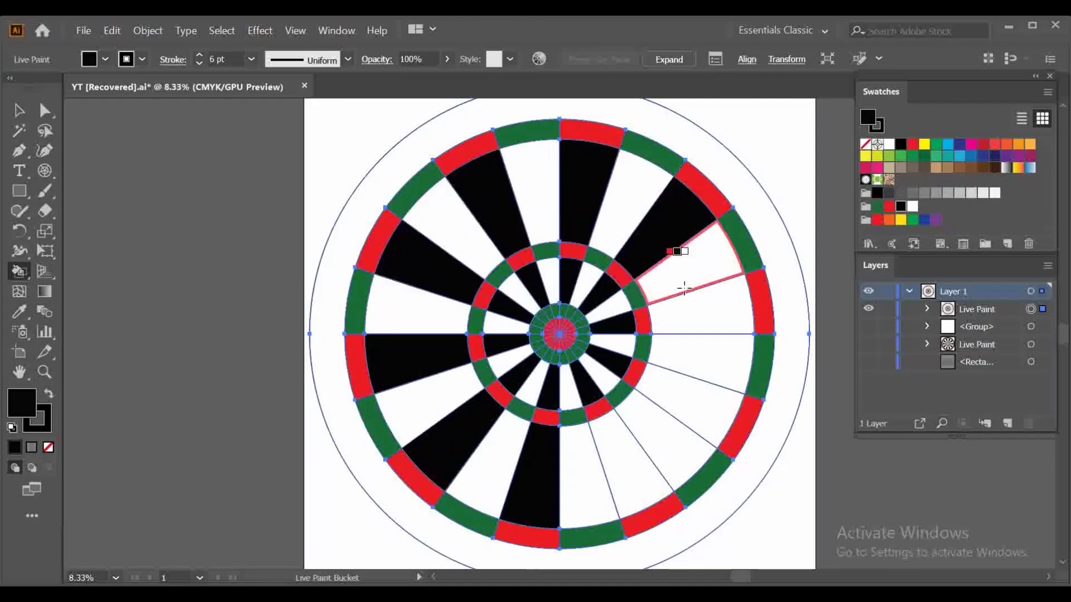
{"action": "left_click", "coordinate": [722, 324]}
{"action": "left_click", "coordinate": [711, 412]}
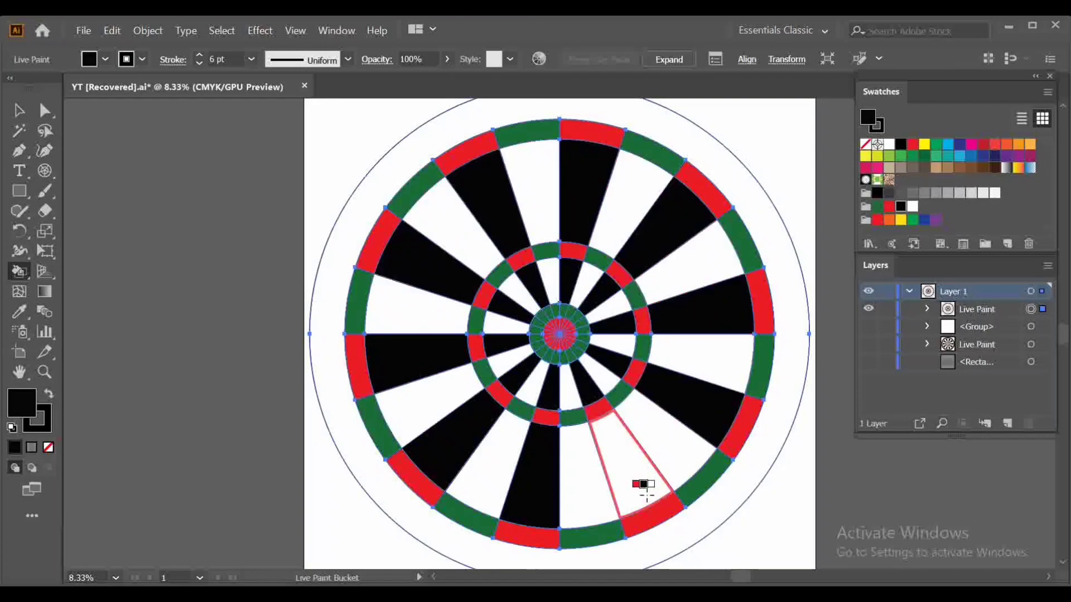
{"action": "left_click", "coordinate": [646, 494]}
Step: Fill the remaining wedges with white and the outermost band of the dartboard with black, and deselect the artwork
{"action": "key", "text": "Right"}
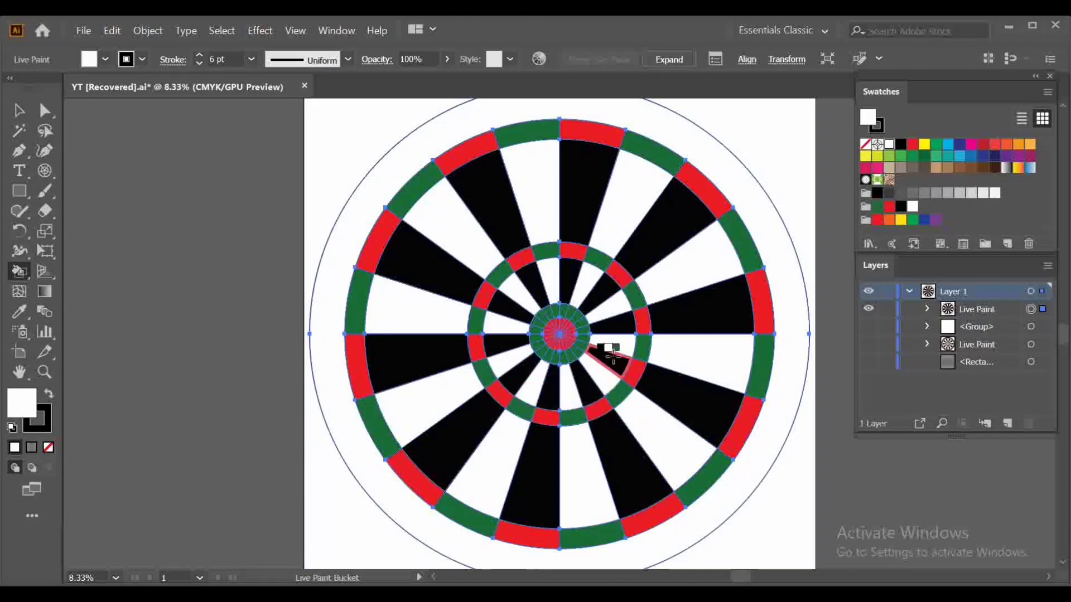
{"action": "key", "text": "Left"}
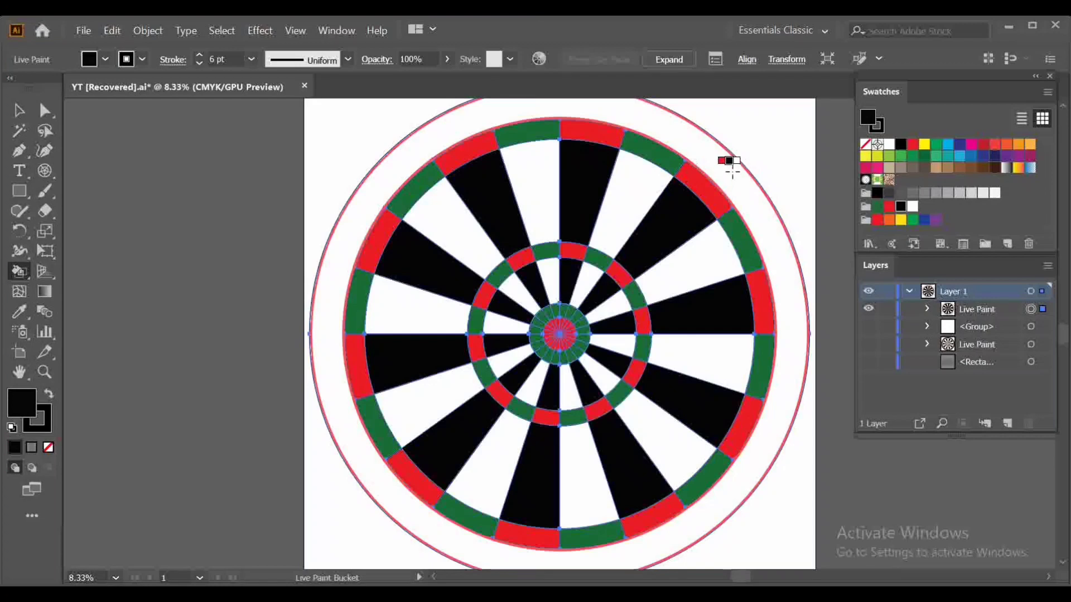
{"action": "left_click", "coordinate": [732, 171]}
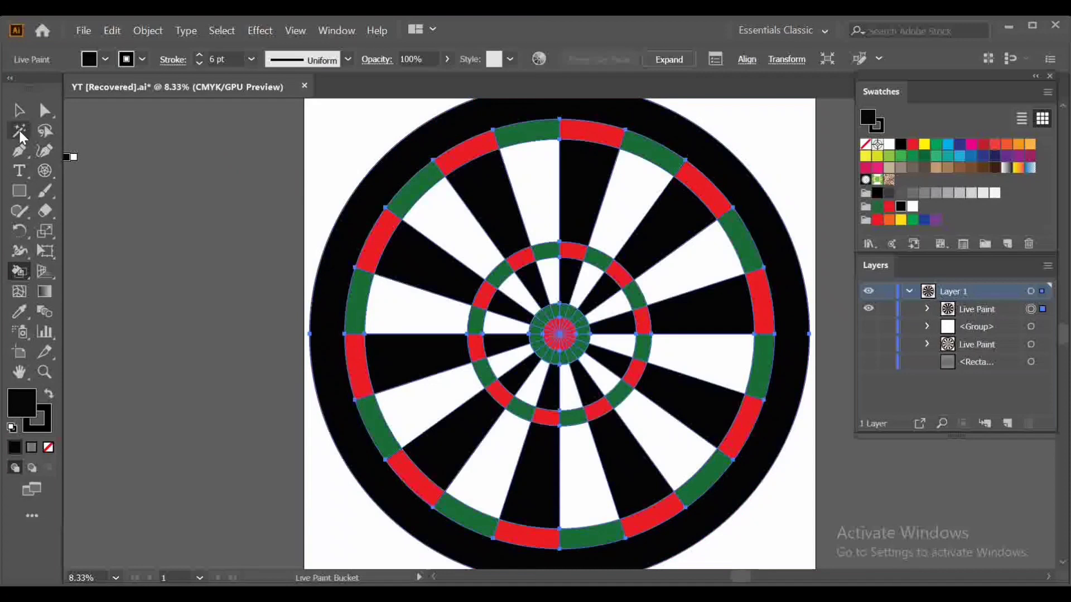
{"action": "left_click", "coordinate": [19, 110]}
{"action": "left_click", "coordinate": [244, 273]}
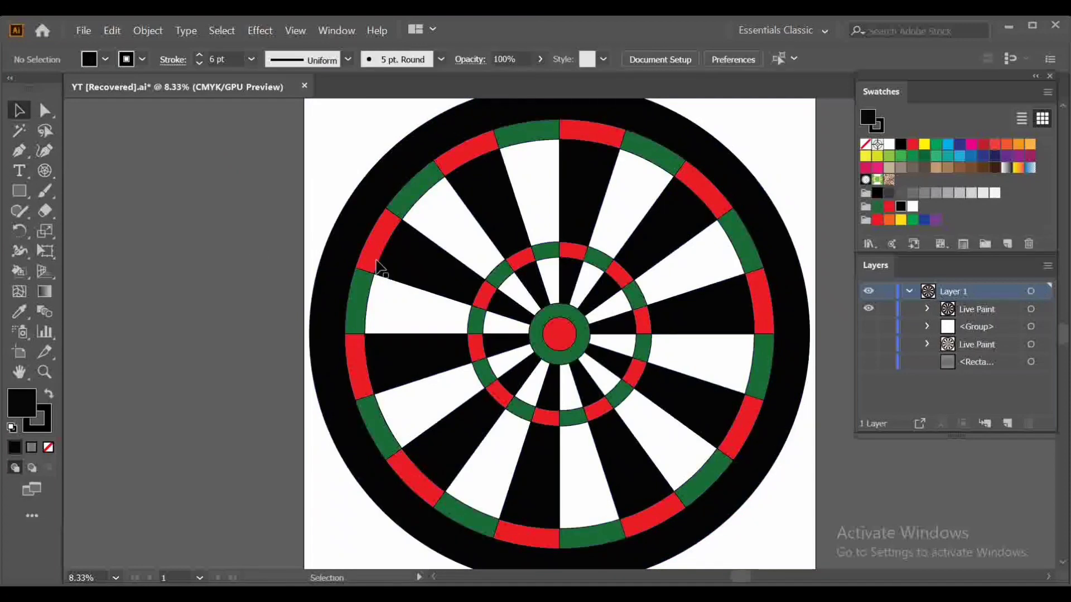
Step: Show the grey background rectangle and all hidden layer items, and place the group of numbers above the dartboard
{"action": "left_click", "coordinate": [869, 362]}
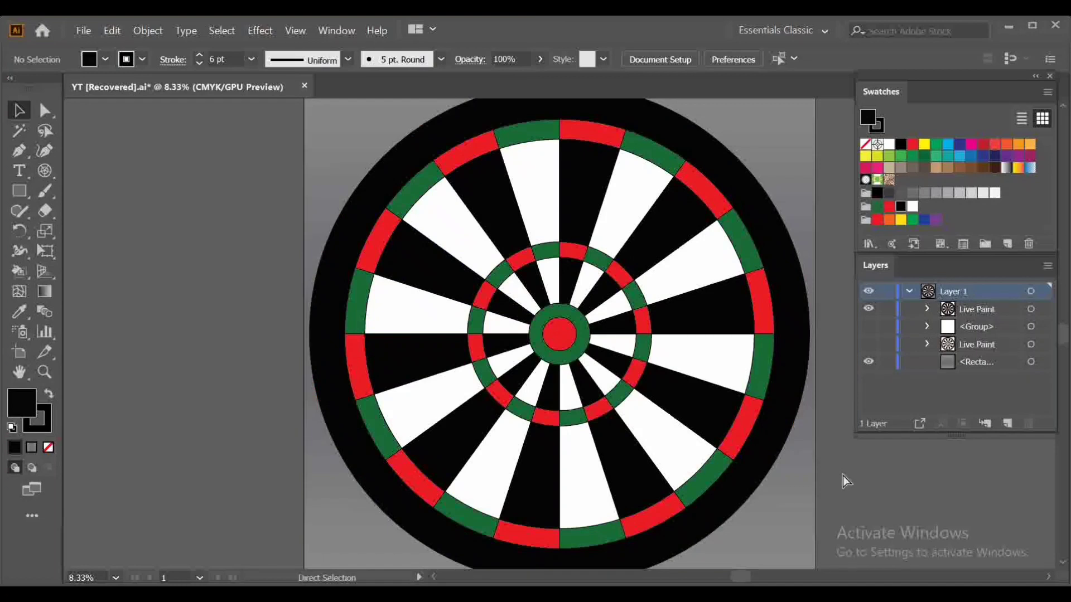
{"action": "key", "text": "ctrl+minus"}
{"action": "key", "text": "ctrl+equal"}
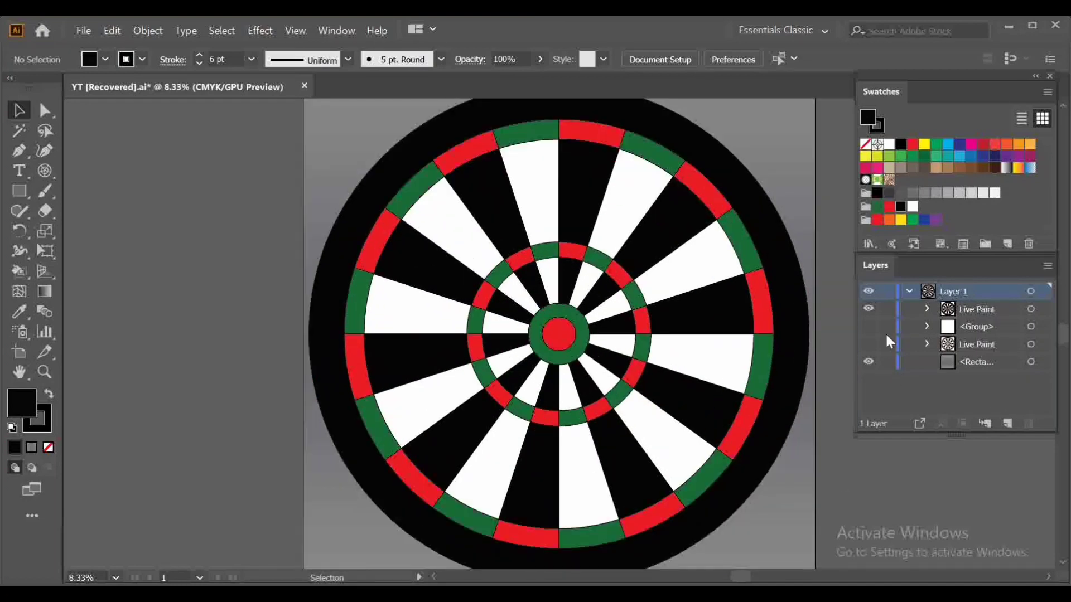
{"action": "left_click_drag", "start_coordinate": [872, 332], "coordinate": [872, 312]}
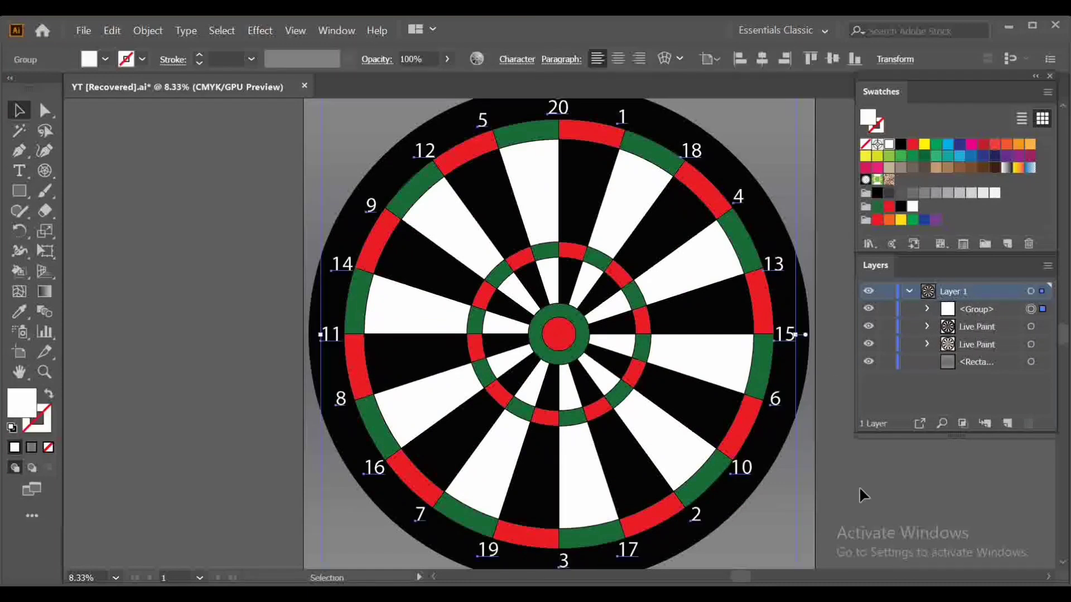
Step: Set the stroke colour of the dartboard's Live Paint group to white and deselect it
{"action": "left_click", "coordinate": [739, 262]}
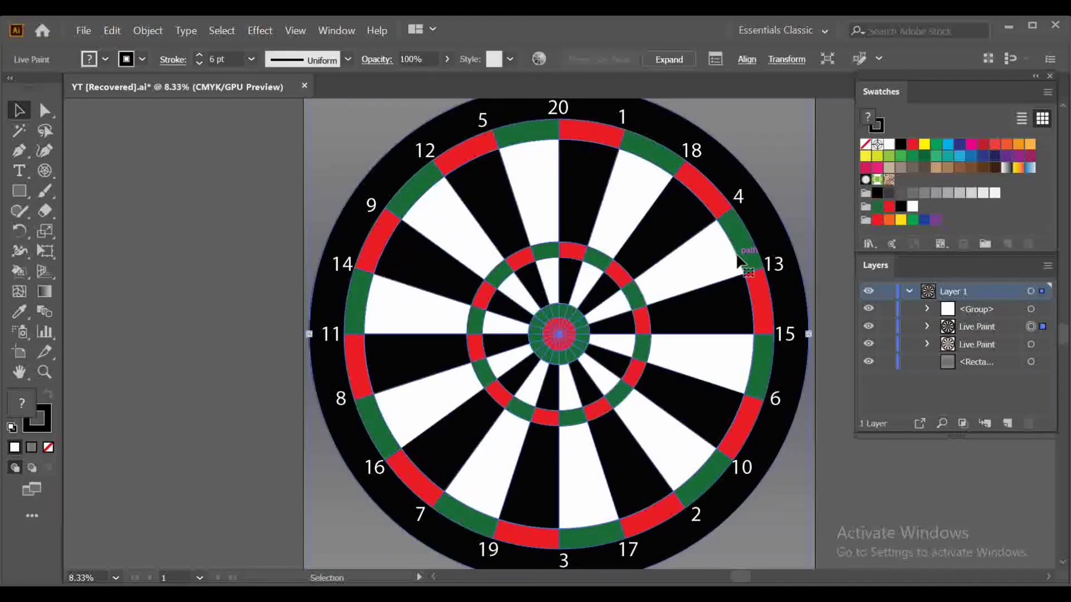
{"action": "left_click", "coordinate": [141, 59]}
{"action": "left_click", "coordinate": [32, 88]}
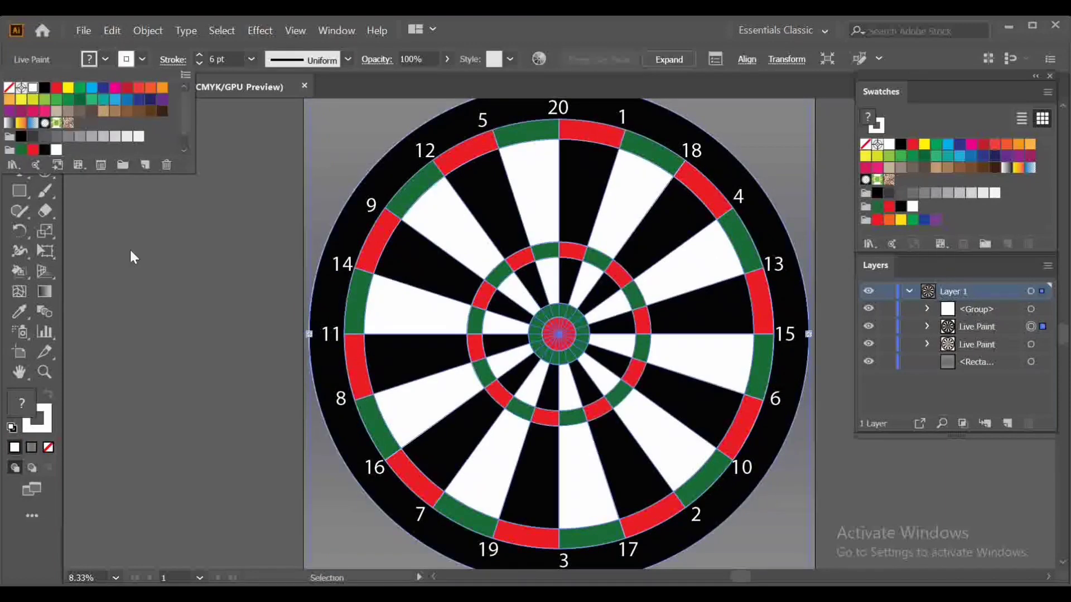
{"action": "left_click", "coordinate": [139, 266]}
{"action": "left_click", "coordinate": [141, 266]}
{"action": "key", "text": "ctrl+minus"}
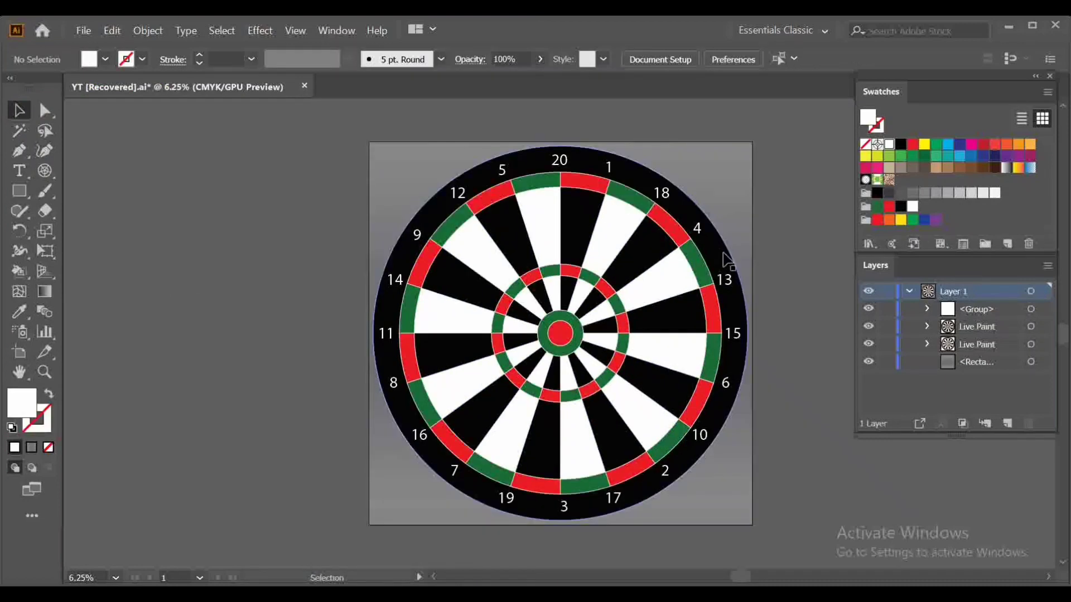
Step: Rotate the dartboard's Live Paint group by half a segment so each wedge is centred on its number, and deselect it
{"action": "left_click", "coordinate": [724, 255]}
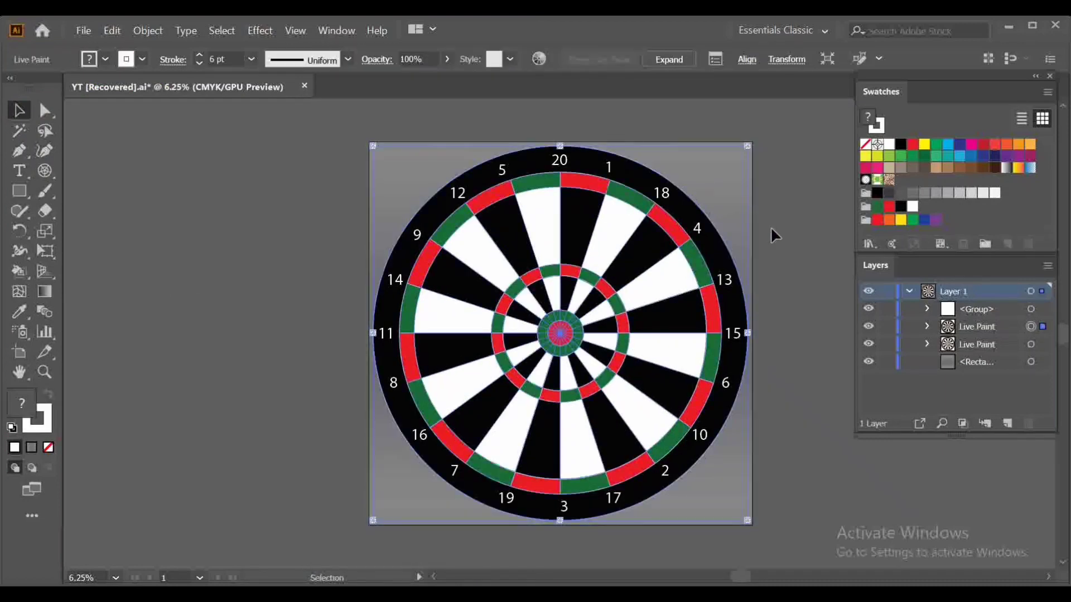
{"action": "left_click", "coordinate": [793, 236]}
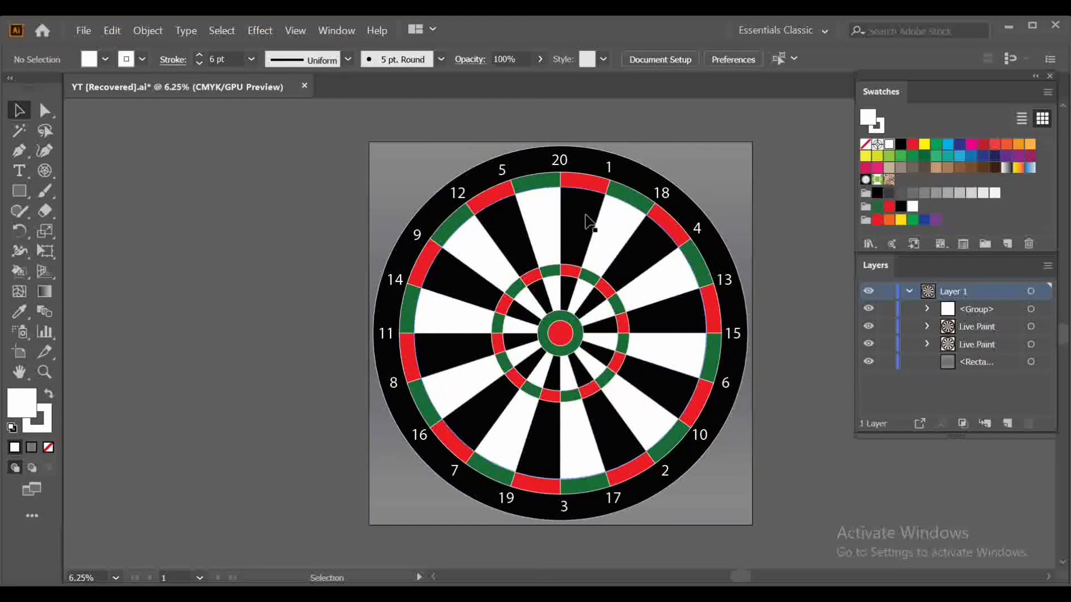
{"action": "left_click", "coordinate": [583, 180]}
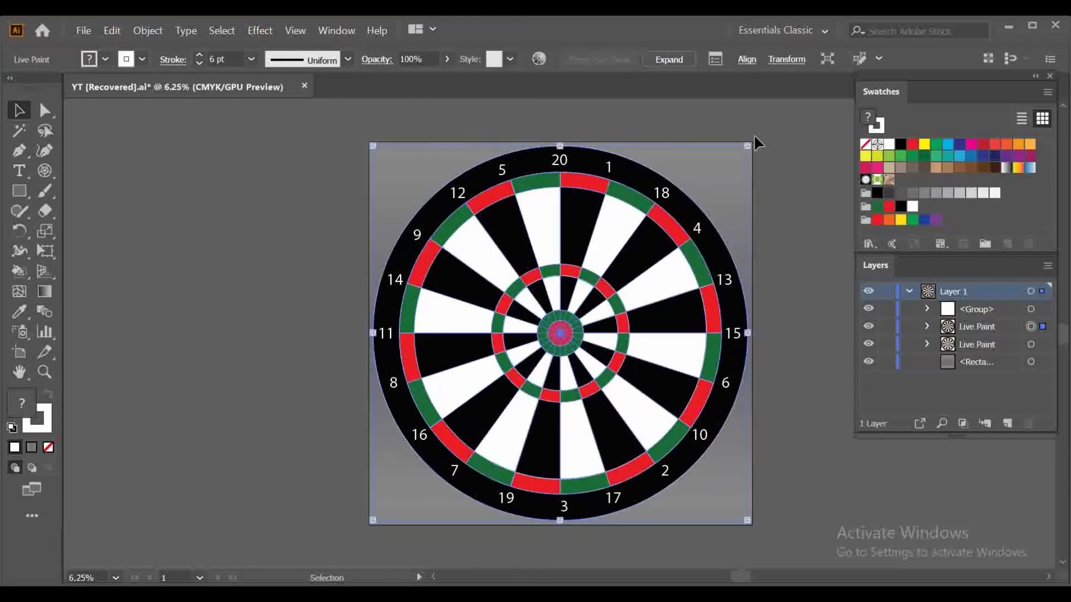
{"action": "left_click_drag", "start_coordinate": [752, 141], "coordinate": [789, 444]}
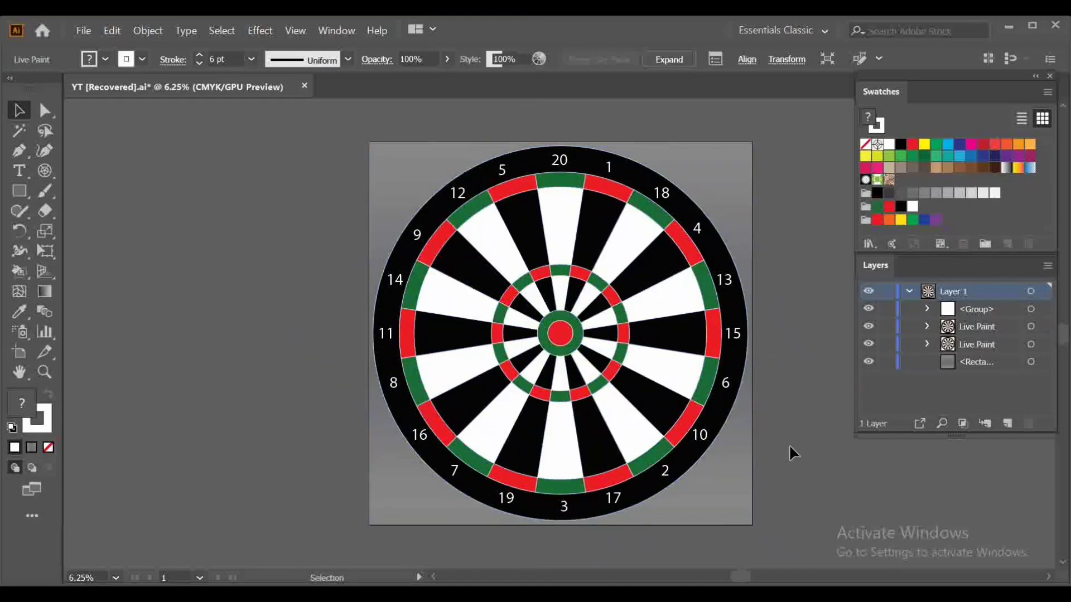
{"action": "left_click", "coordinate": [289, 347]}
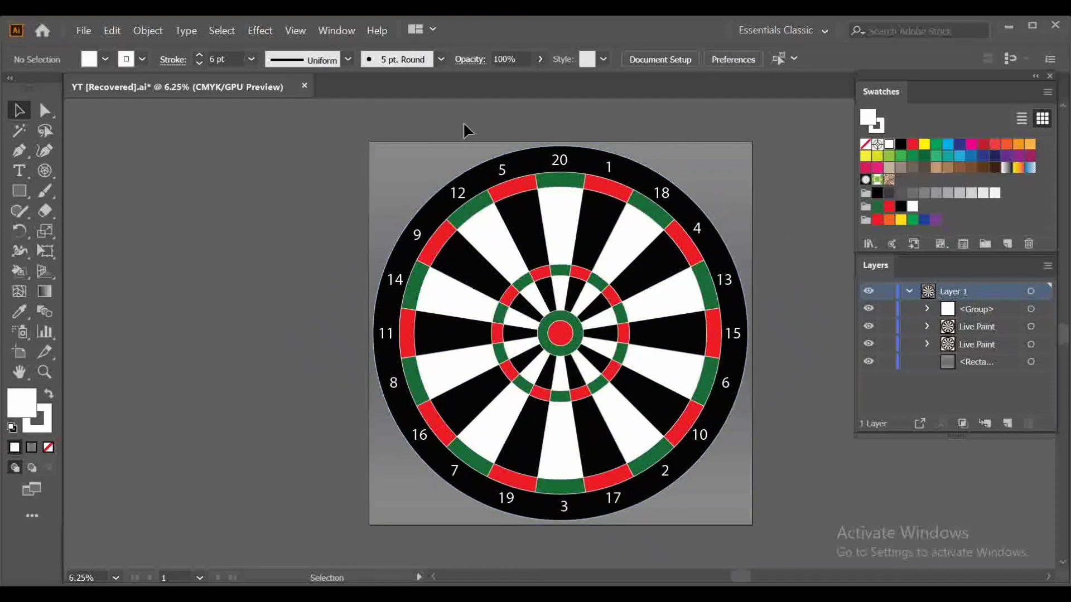
Step: Examine the finished dartboard in full-screen view, checking the bullseye up close
{"action": "key", "text": "shift+f"}
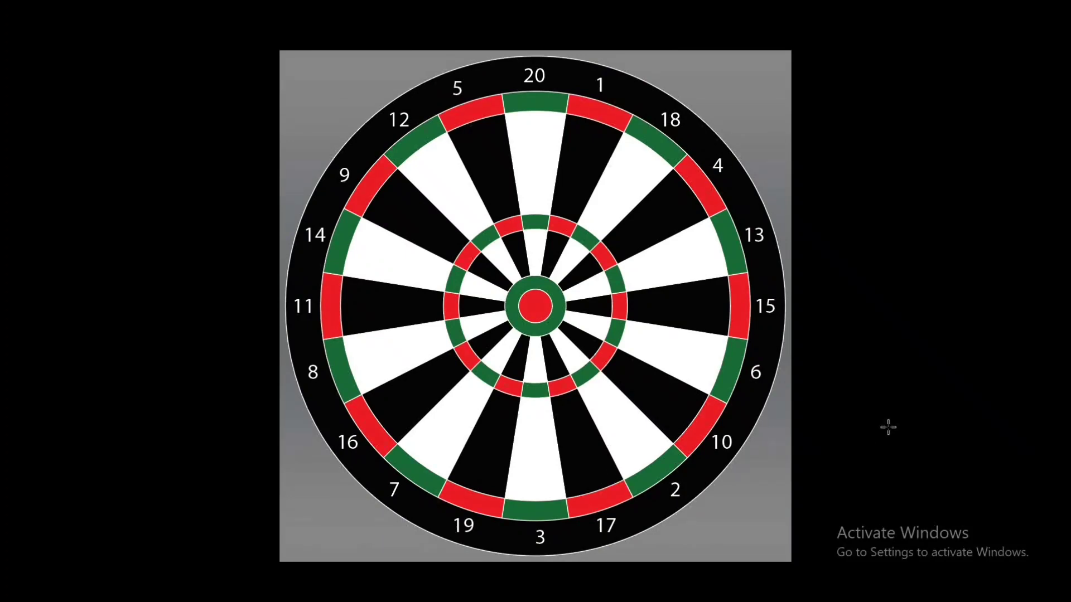
{"action": "key", "text": "ctrl+plus"}
{"action": "key", "text": "ctrl+plus"}
{"action": "key", "text": "ctrl+plus"}
{"action": "key", "text": "ctrl+plus"}
{"action": "key", "text": "ctrl+plus"}
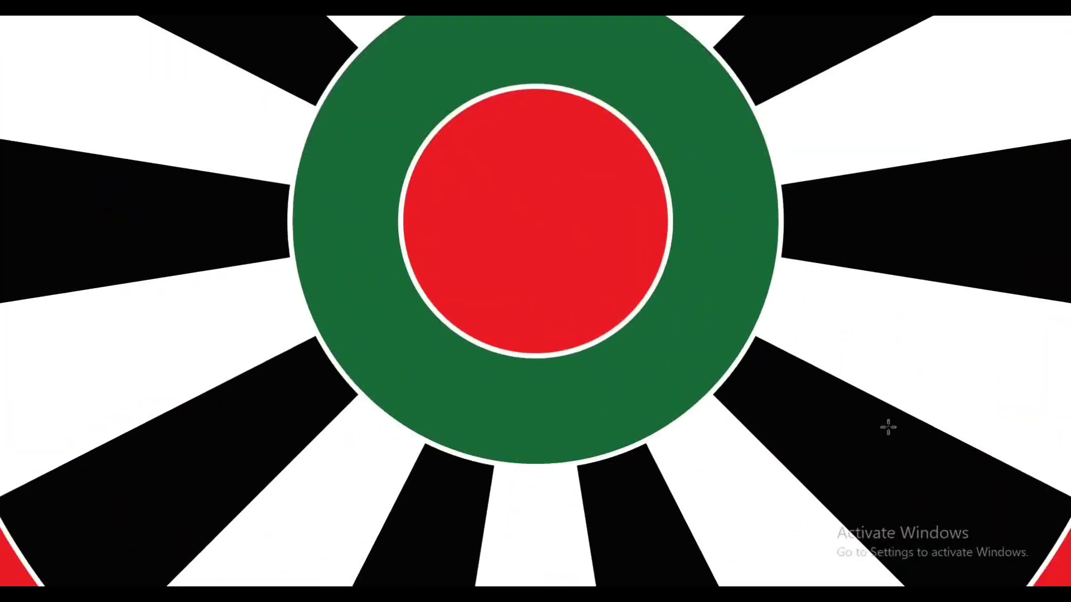
{"action": "key", "text": "ctrl+plus"}
{"action": "key", "text": "ctrl+plus"}
{"action": "key", "text": "ctrl+plus"}
{"action": "key", "text": "ctrl+plus"}
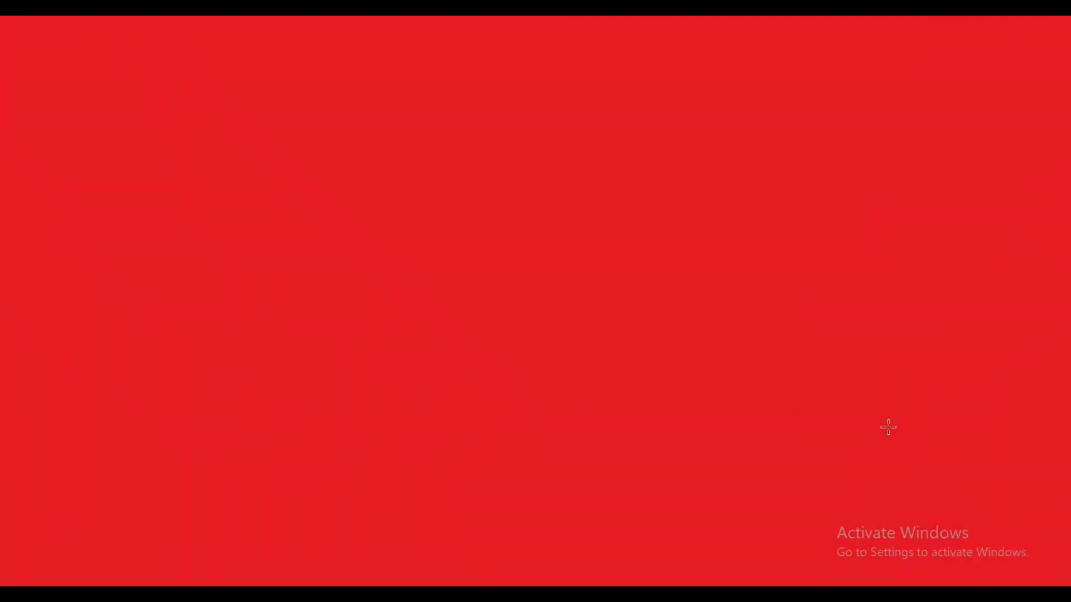